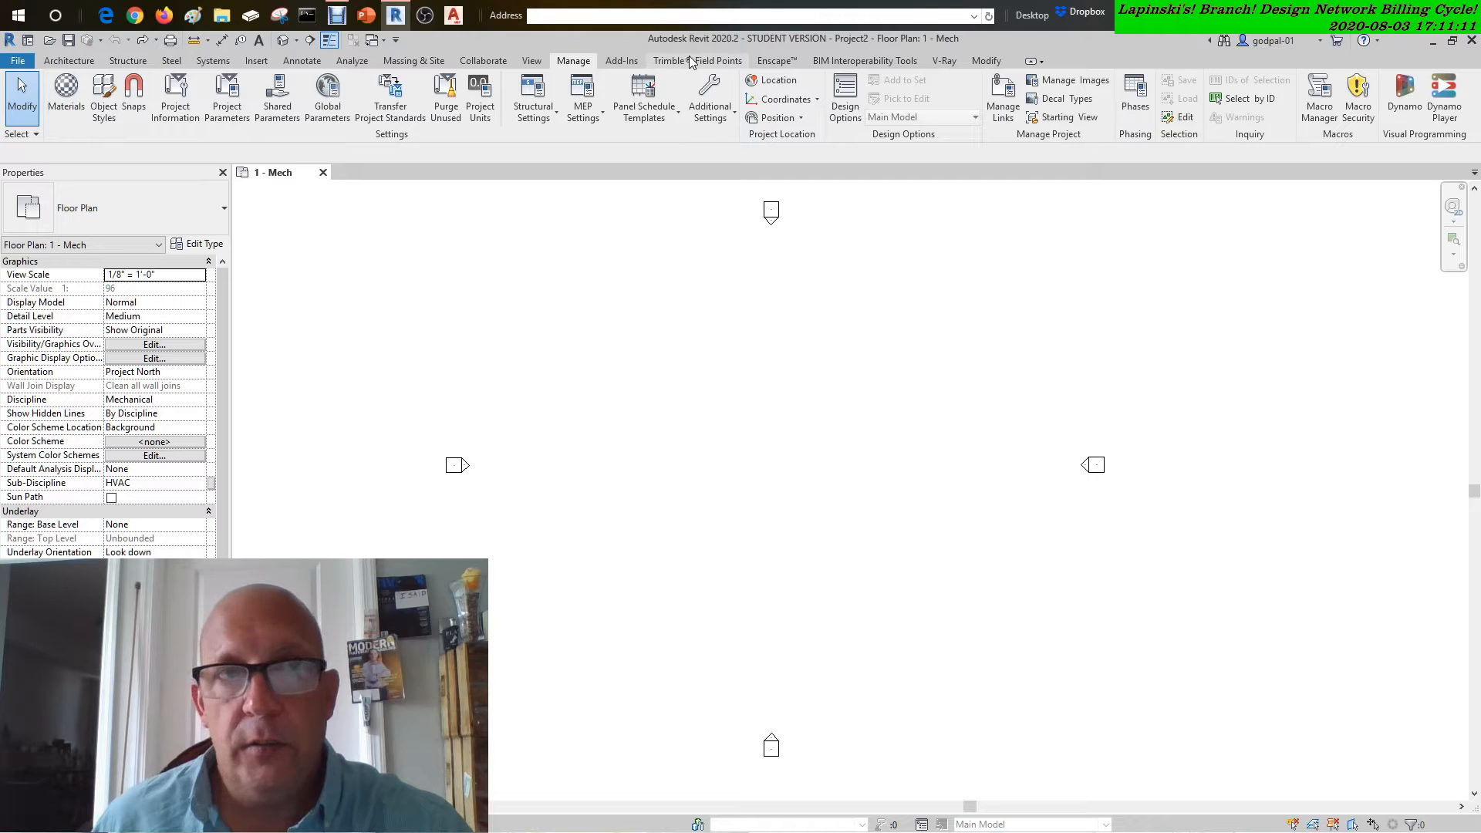
# - Show the Project Browser in the user interface
pyautogui.click(531, 60)
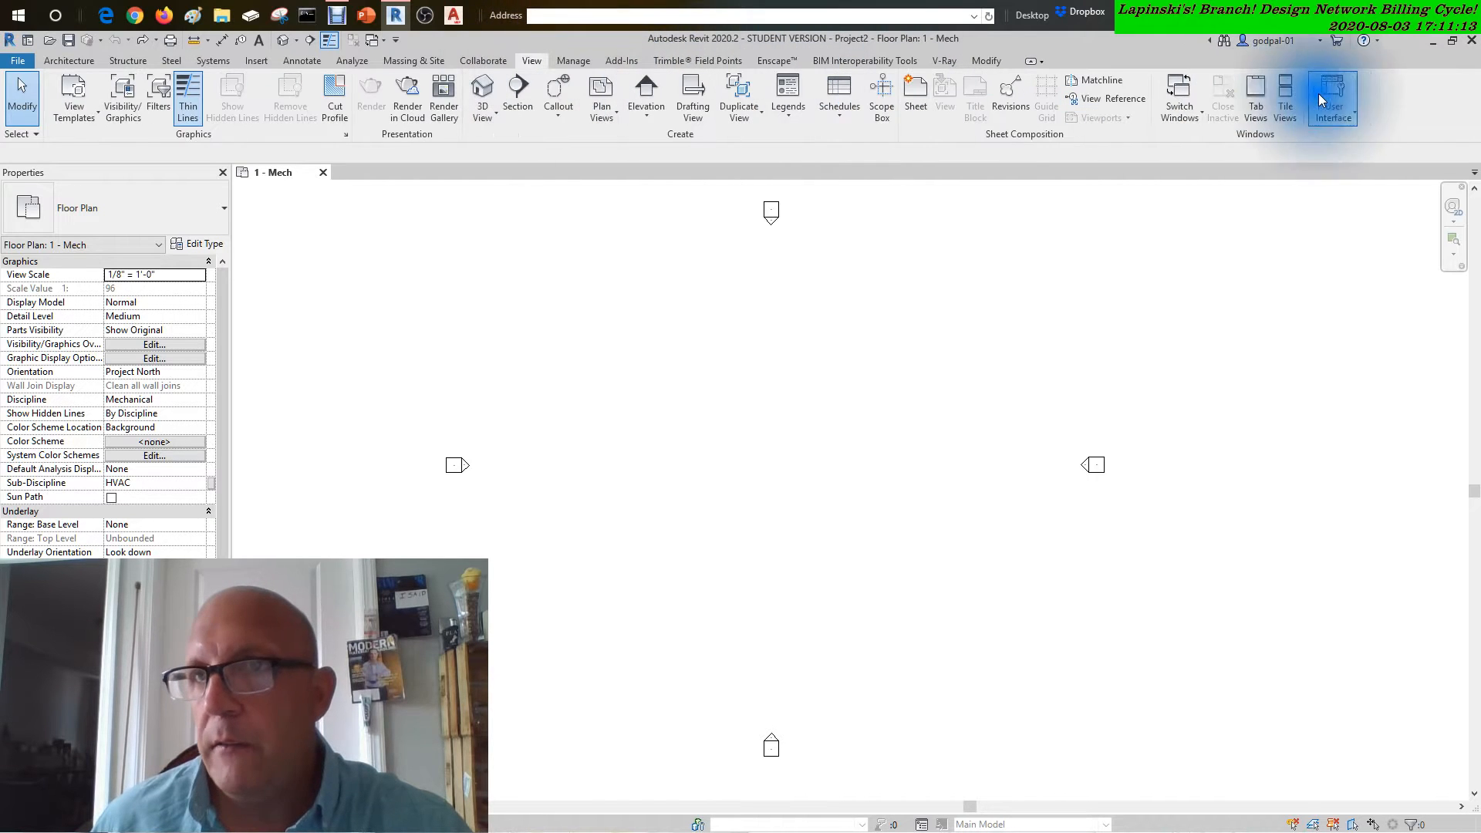
pyautogui.click(1354, 105)
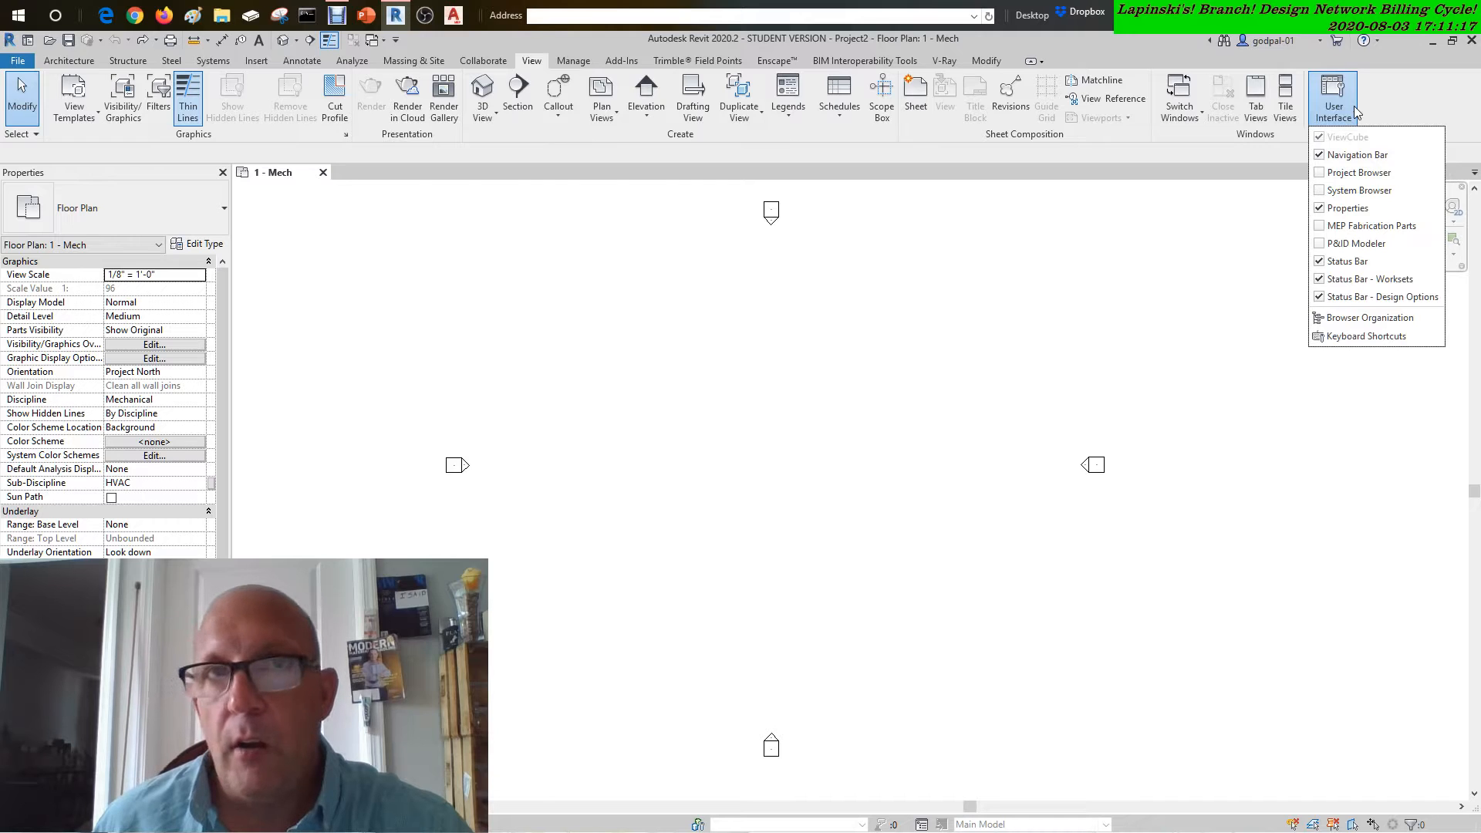
pyautogui.click(1319, 173)
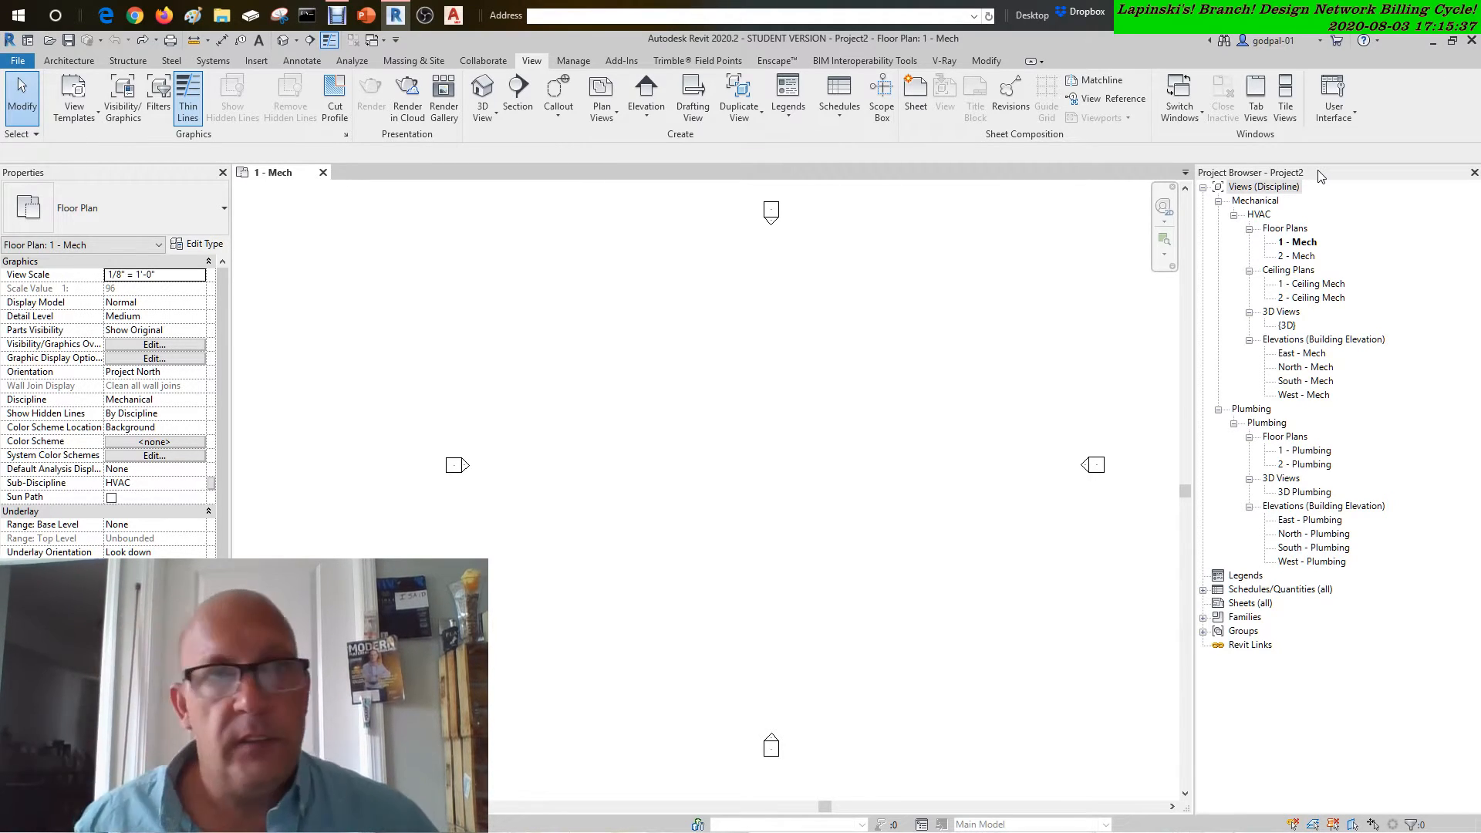
# - Examine the tool sets for architecture, structure, steel, systems, insertion, annotation and analysis
pyautogui.click(72, 61)
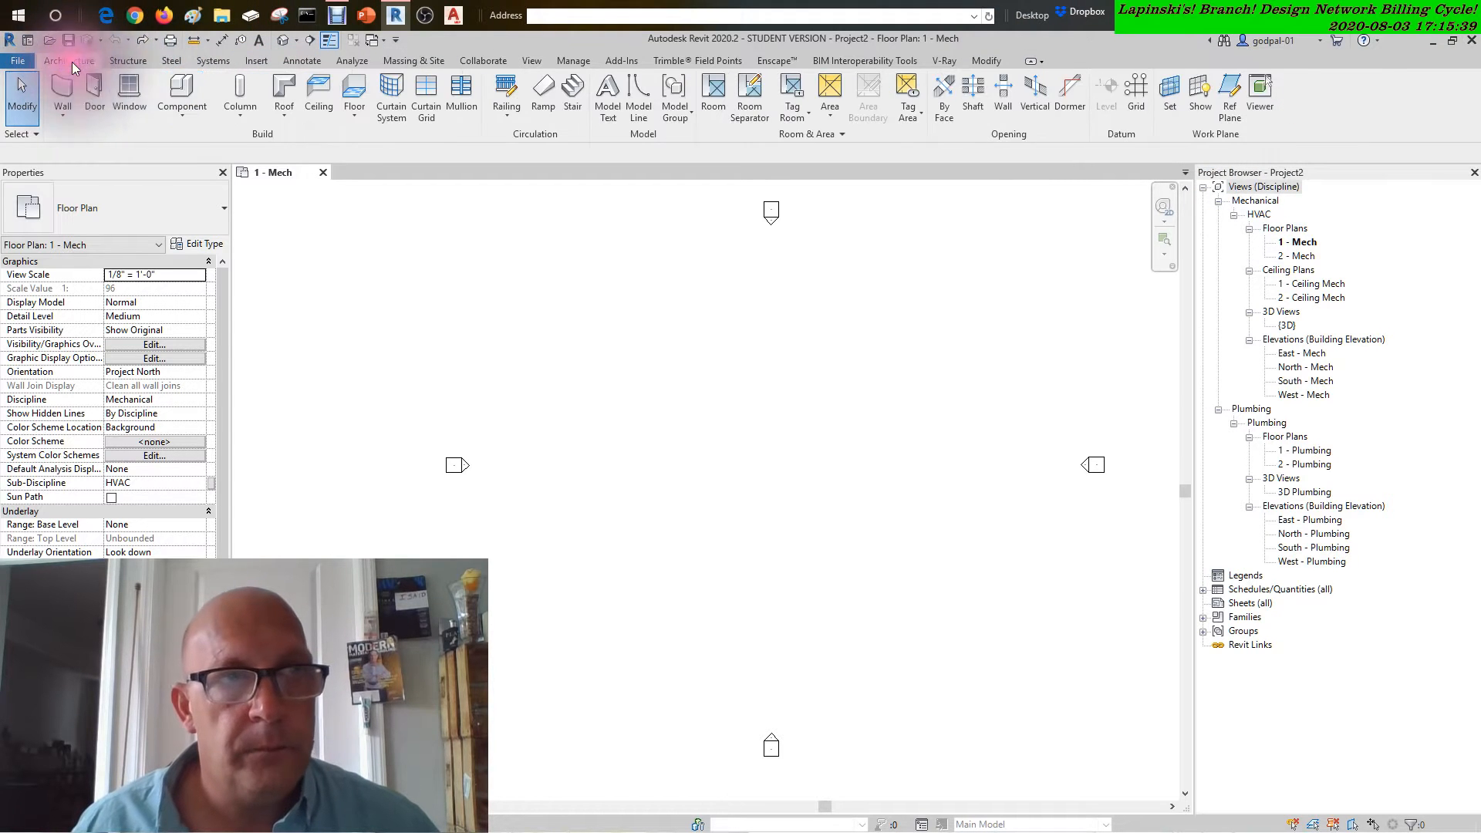
pyautogui.click(125, 59)
pyautogui.click(185, 58)
pyautogui.click(210, 55)
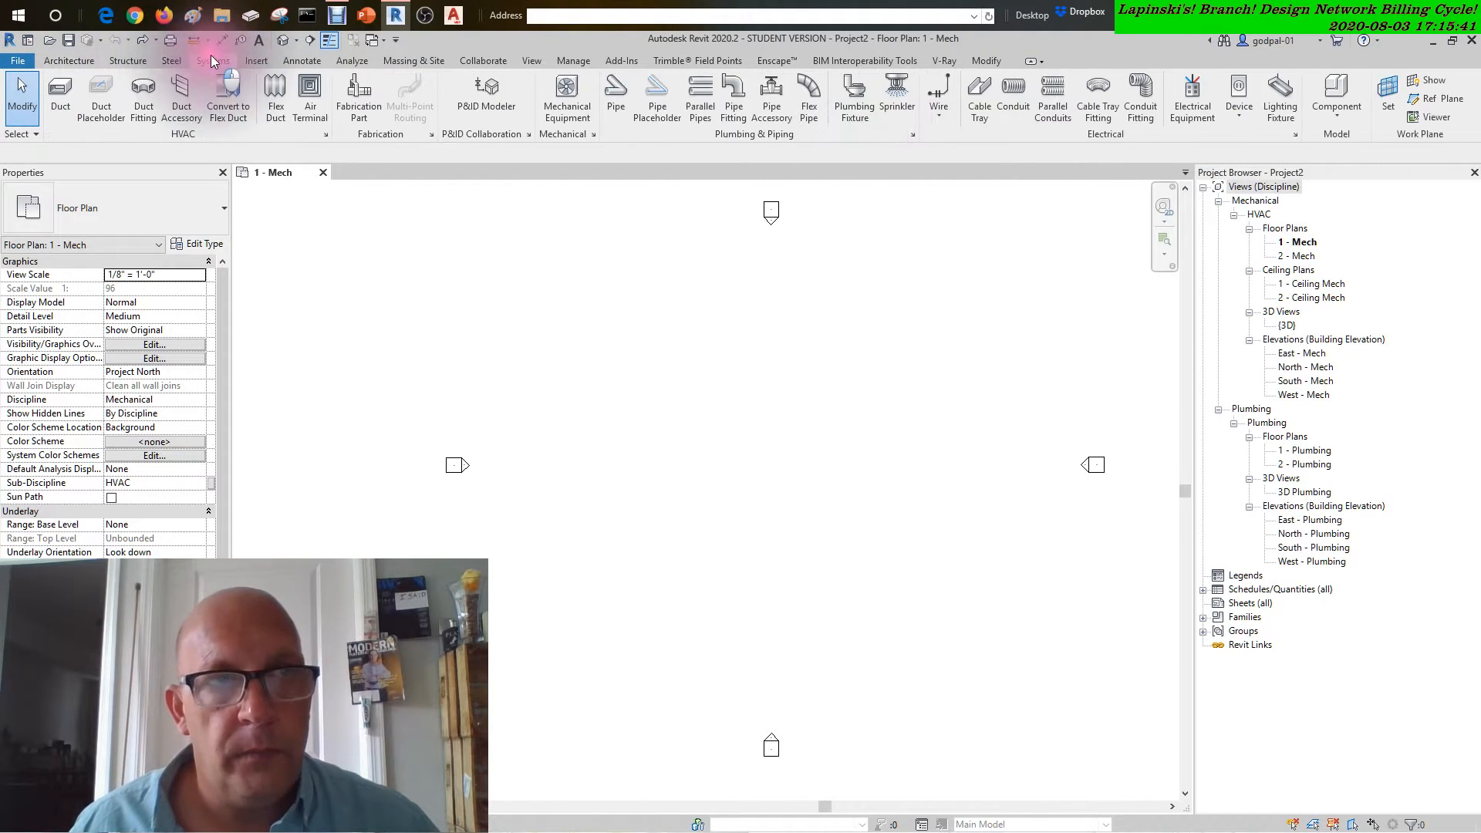
pyautogui.click(262, 59)
pyautogui.click(291, 61)
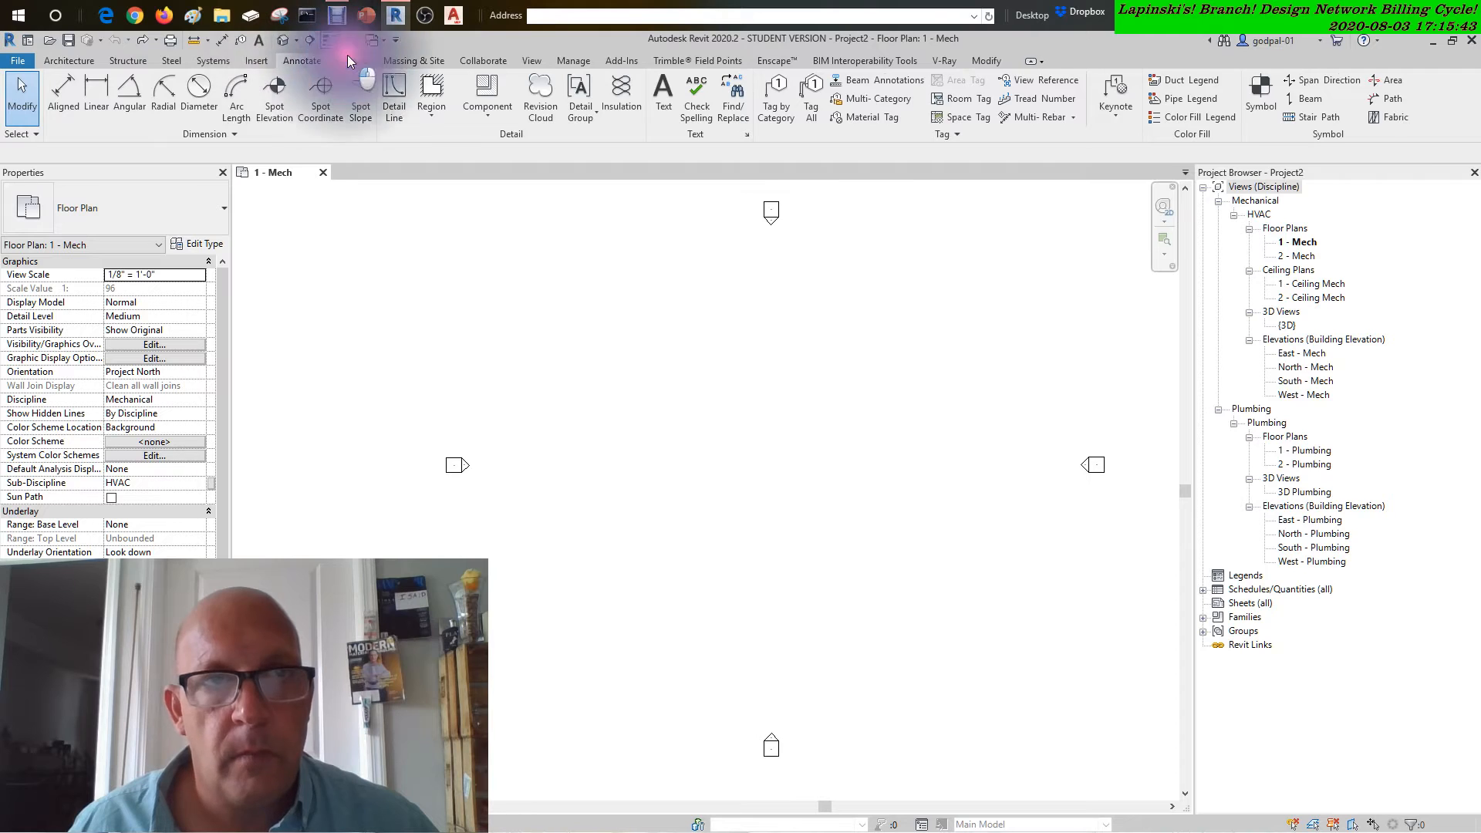
pyautogui.click(349, 60)
pyautogui.click(89, 61)
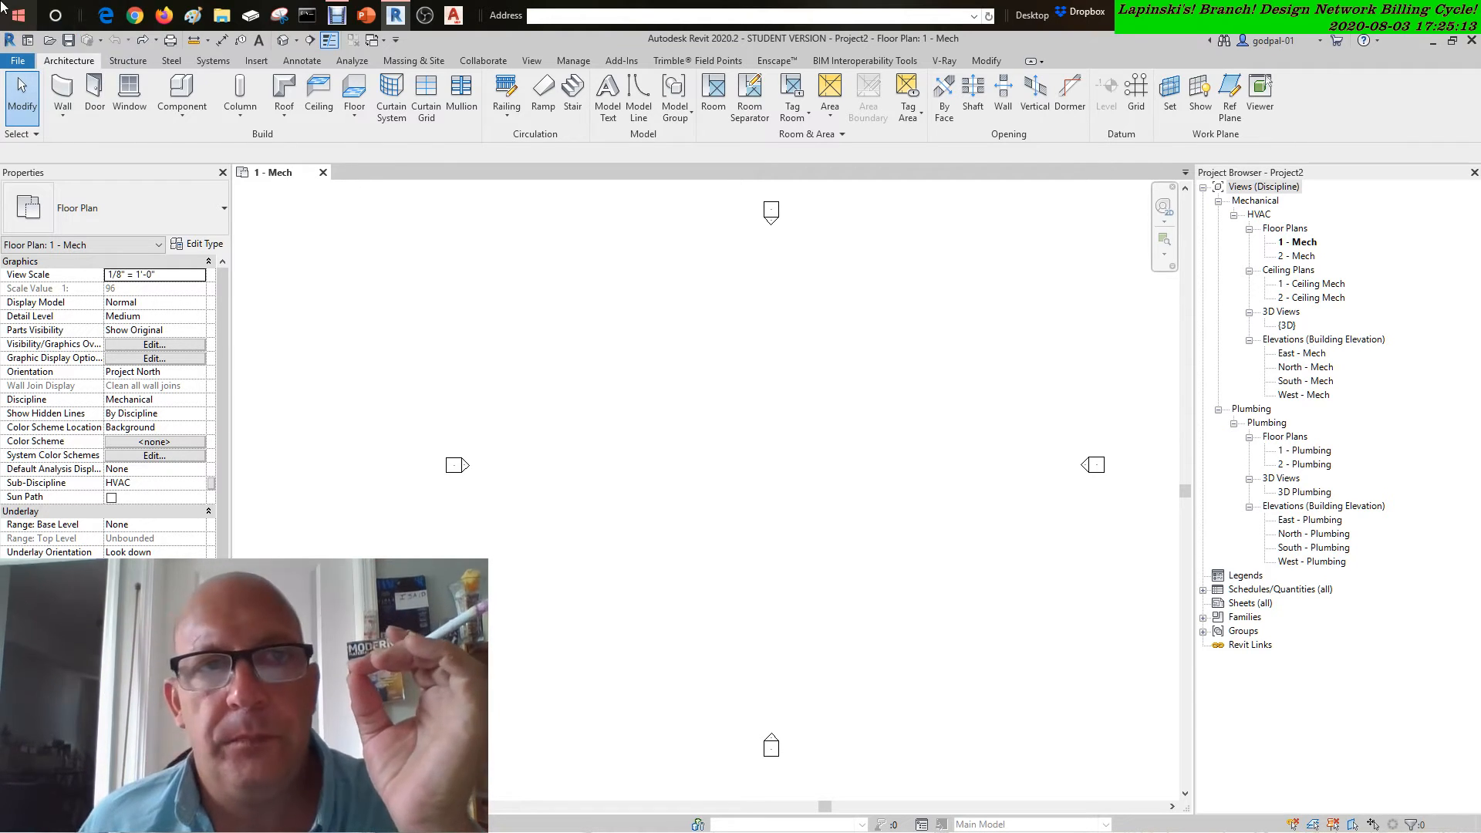
# - Try the Electrical Equipment tool from the systems tools and decline loading a family
pyautogui.click(216, 60)
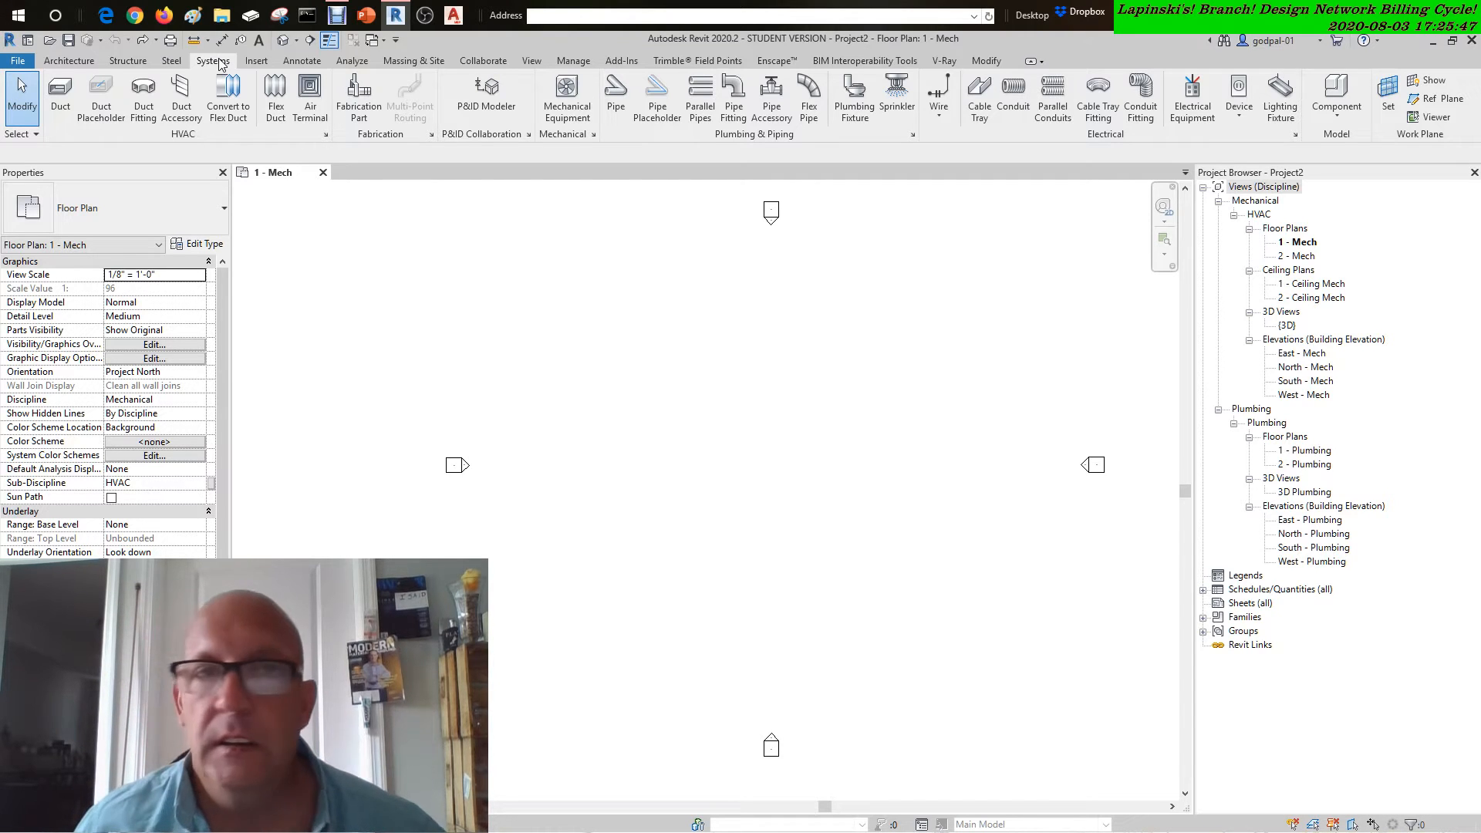
pyautogui.click(210, 60)
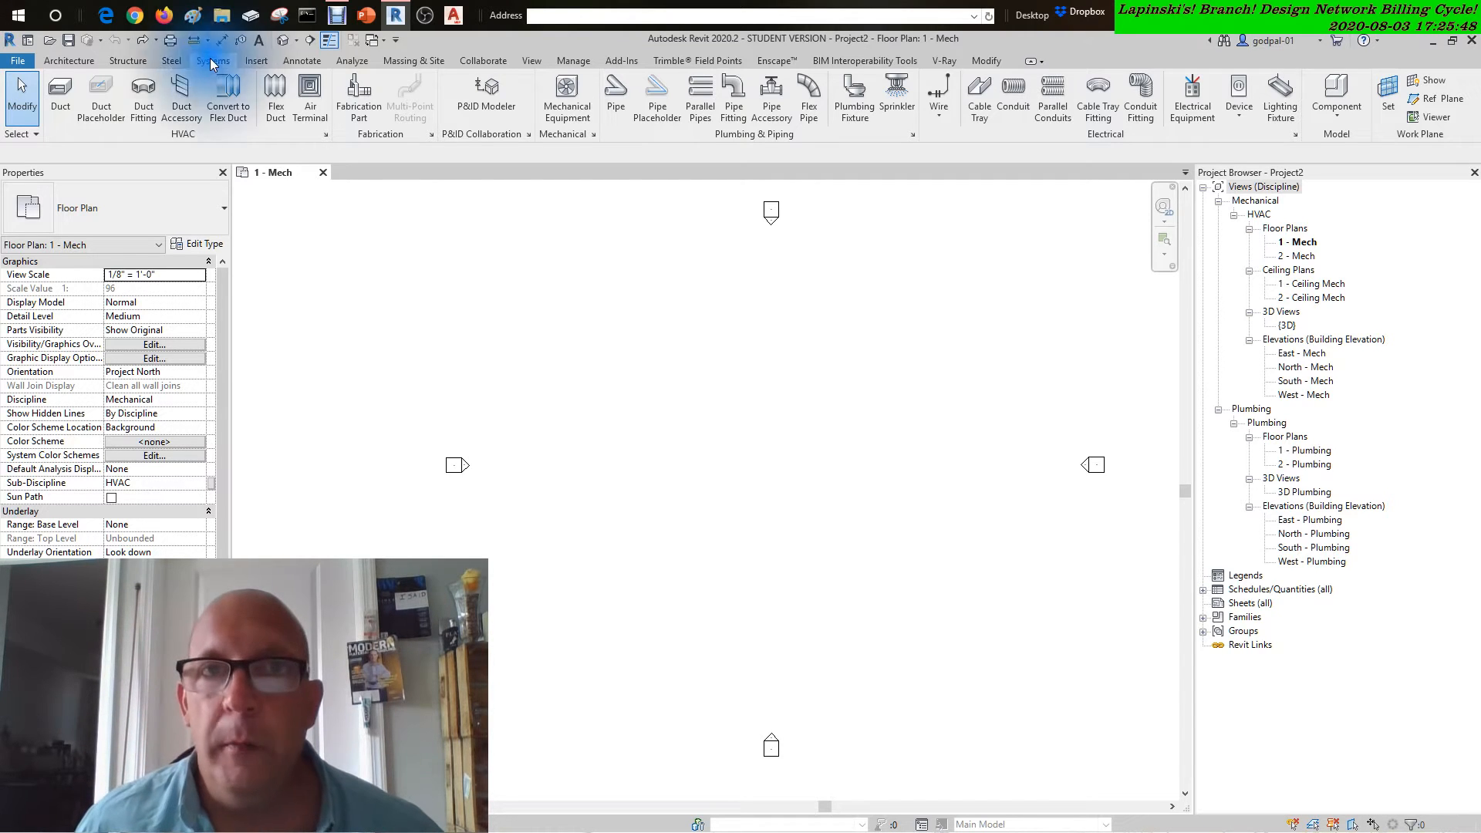
pyautogui.click(1192, 93)
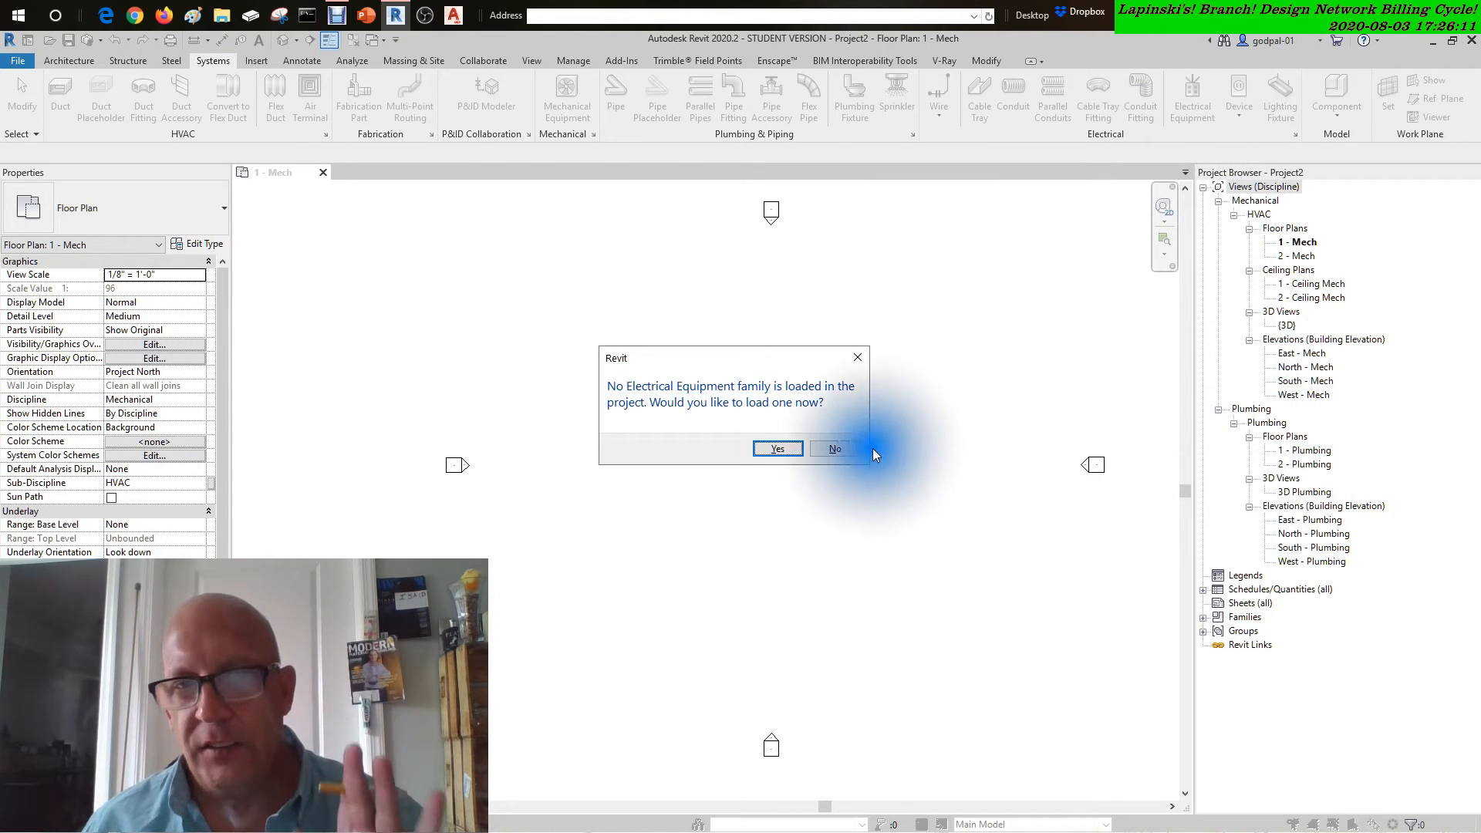
pyautogui.click(831, 451)
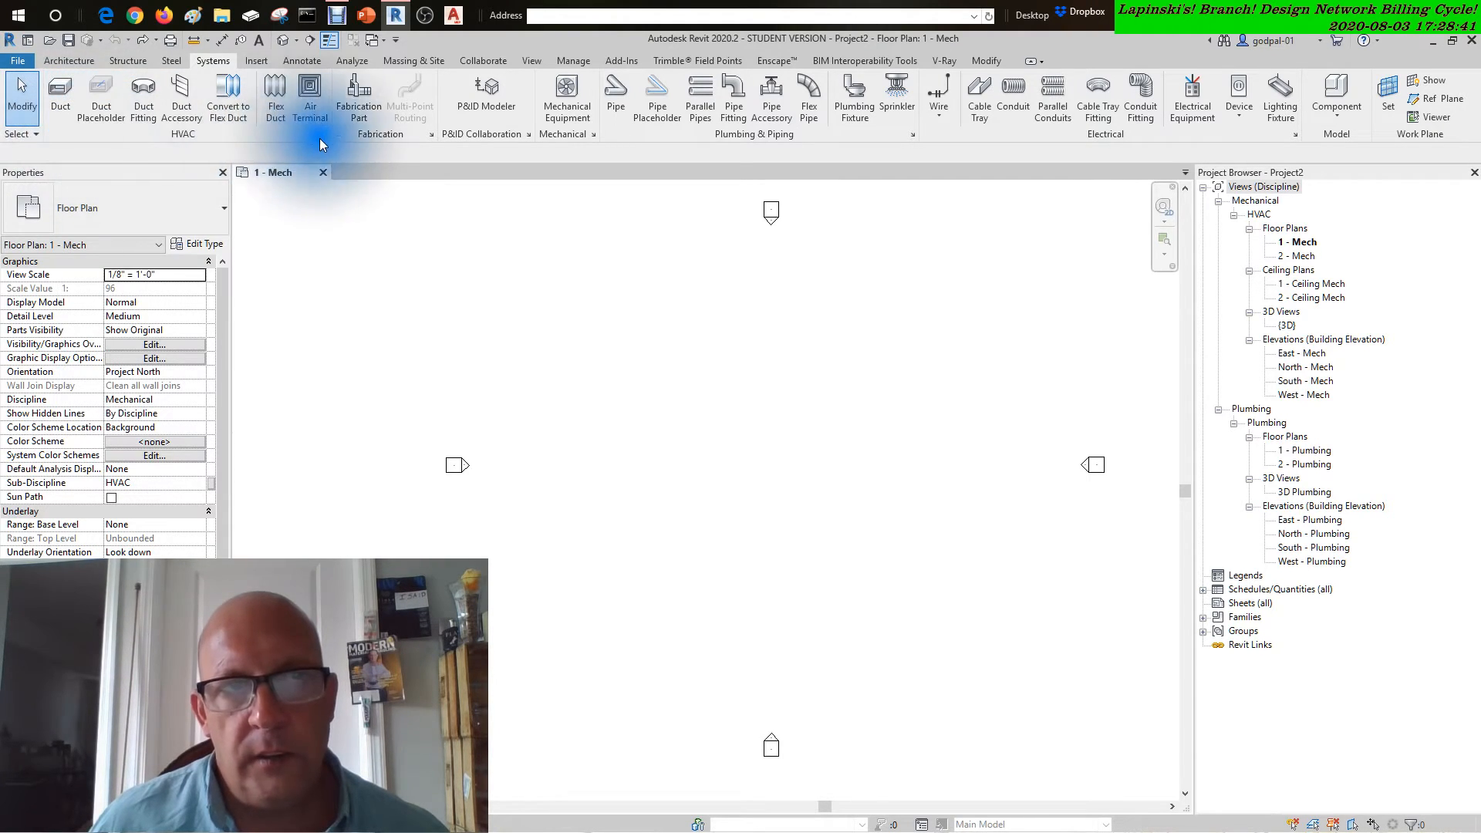
# - Examine the Hidden Line options in the Mechanical Settings and leave the settings without saving changes
pyautogui.click(326, 136)
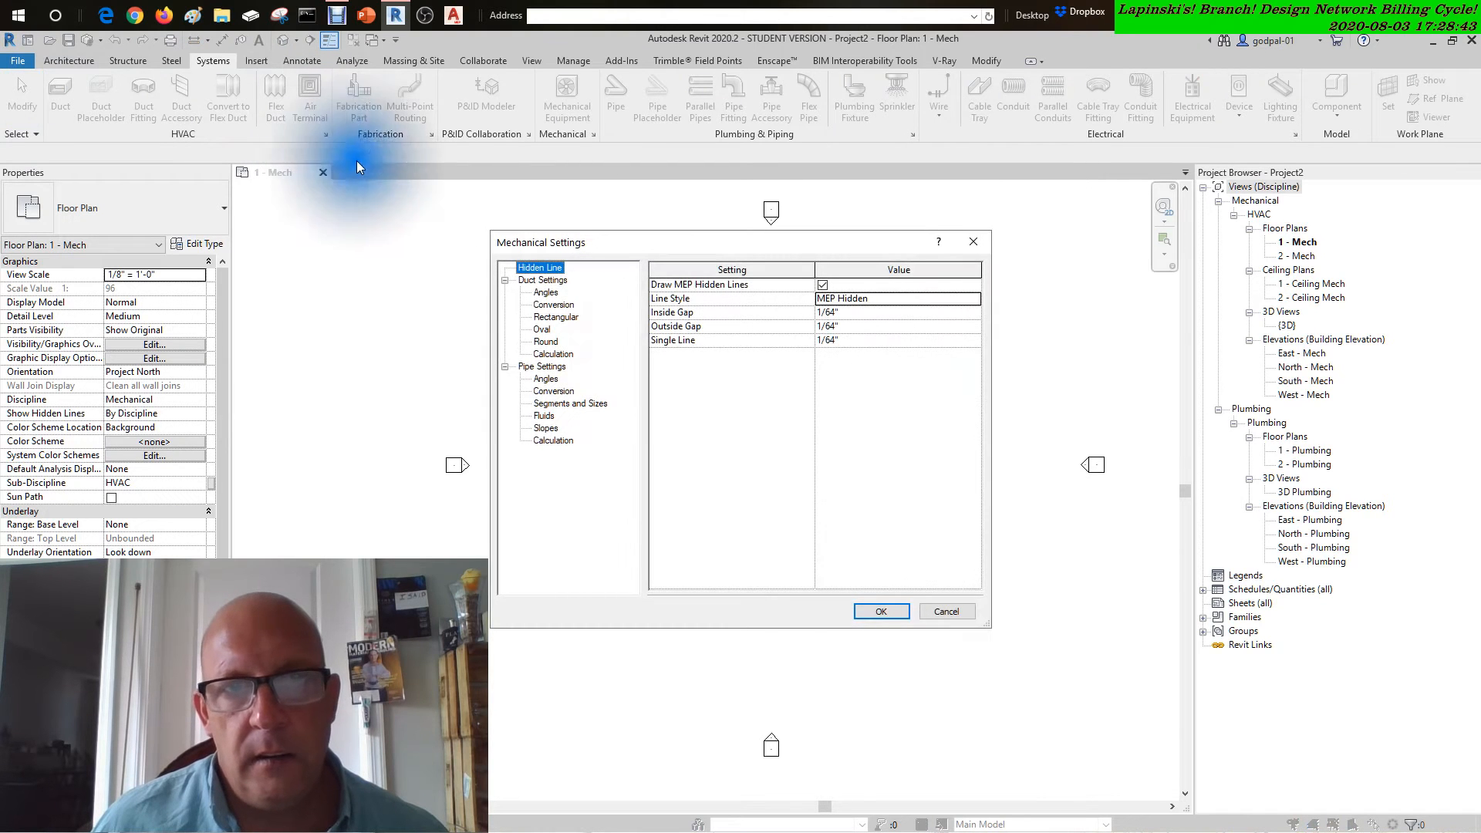
pyautogui.click(944, 614)
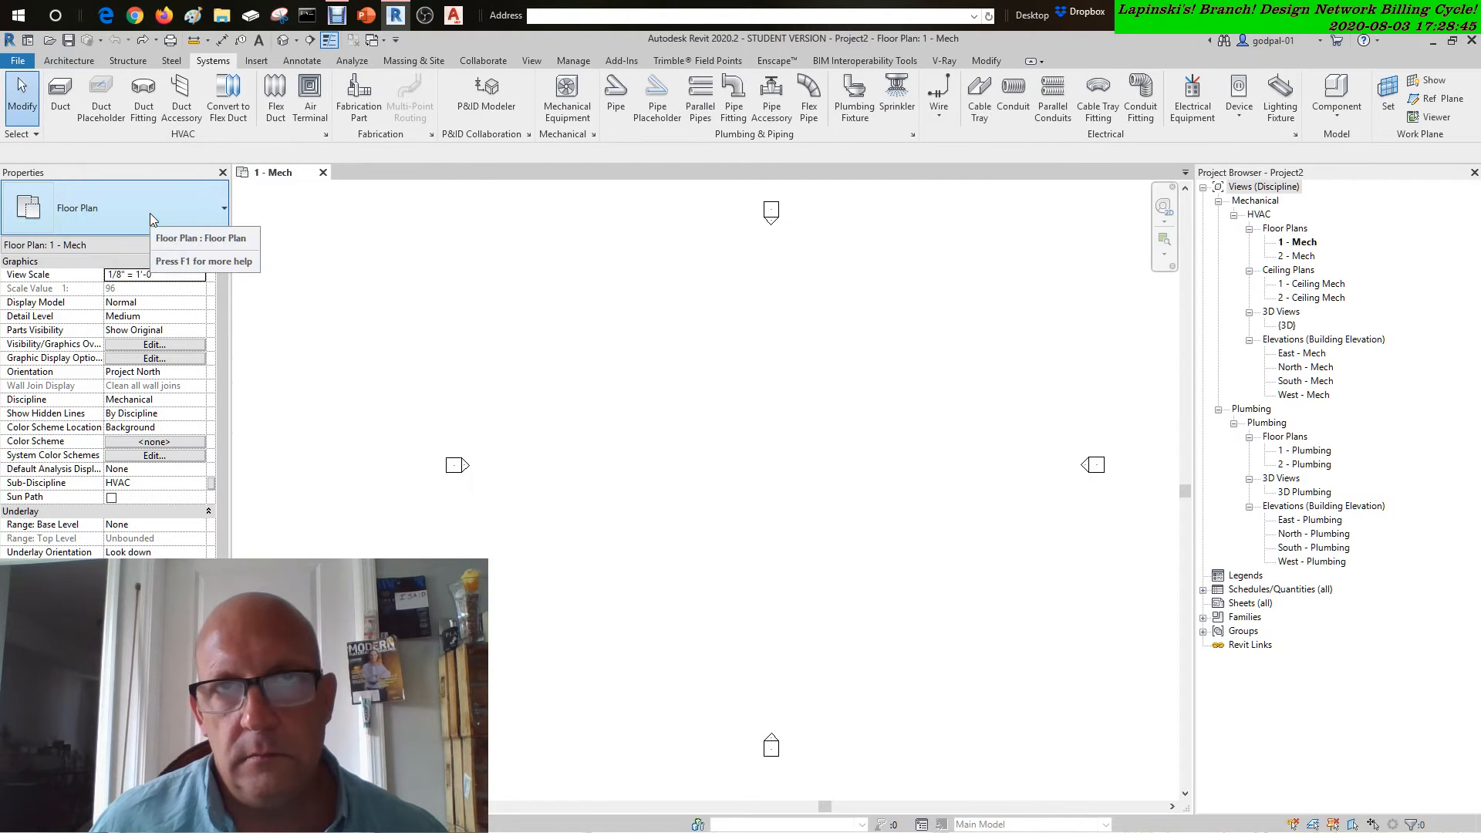
pyautogui.click(645, 405)
pyautogui.click(993, 540)
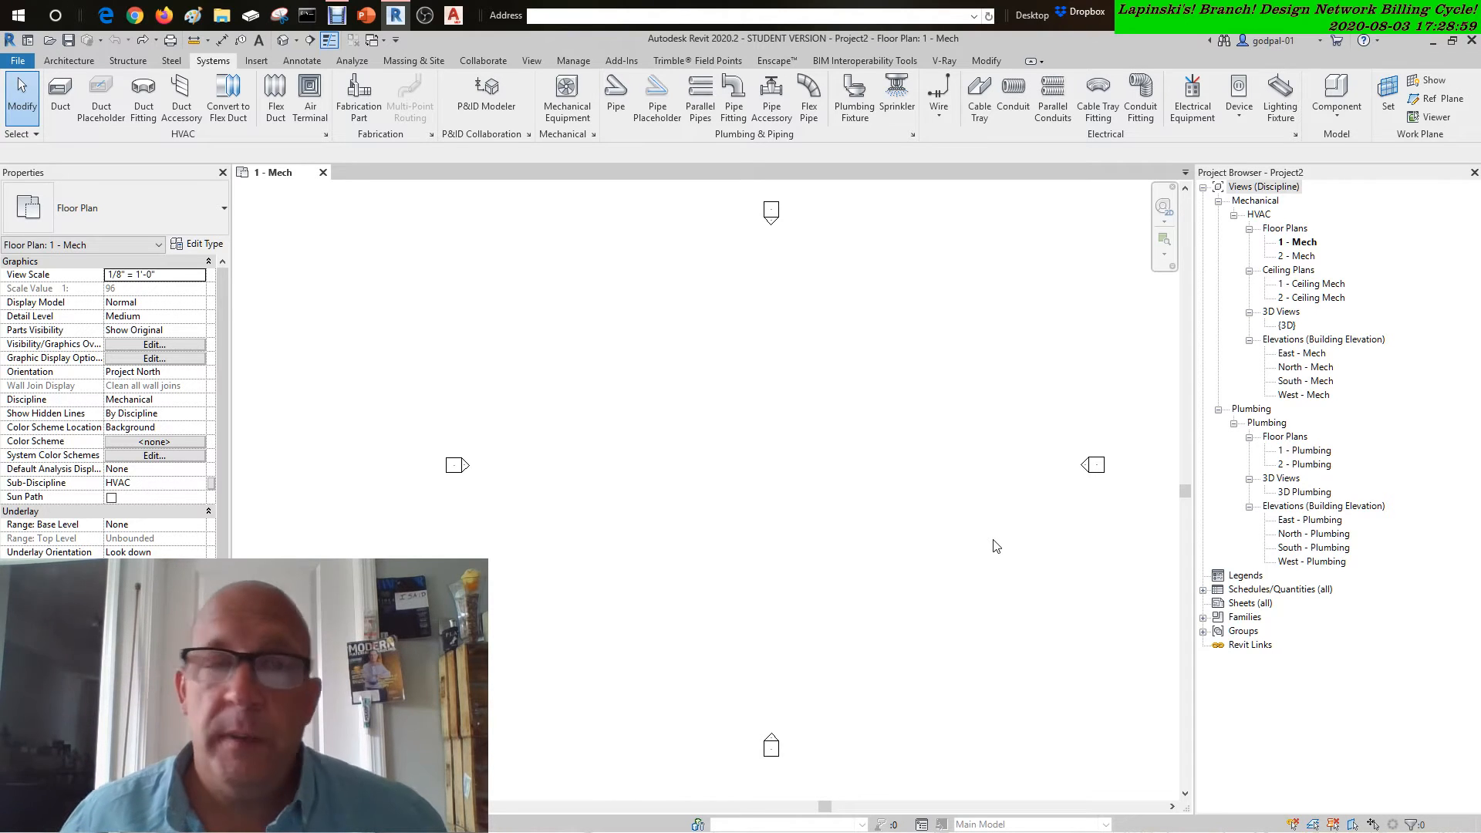
pyautogui.click(980, 530)
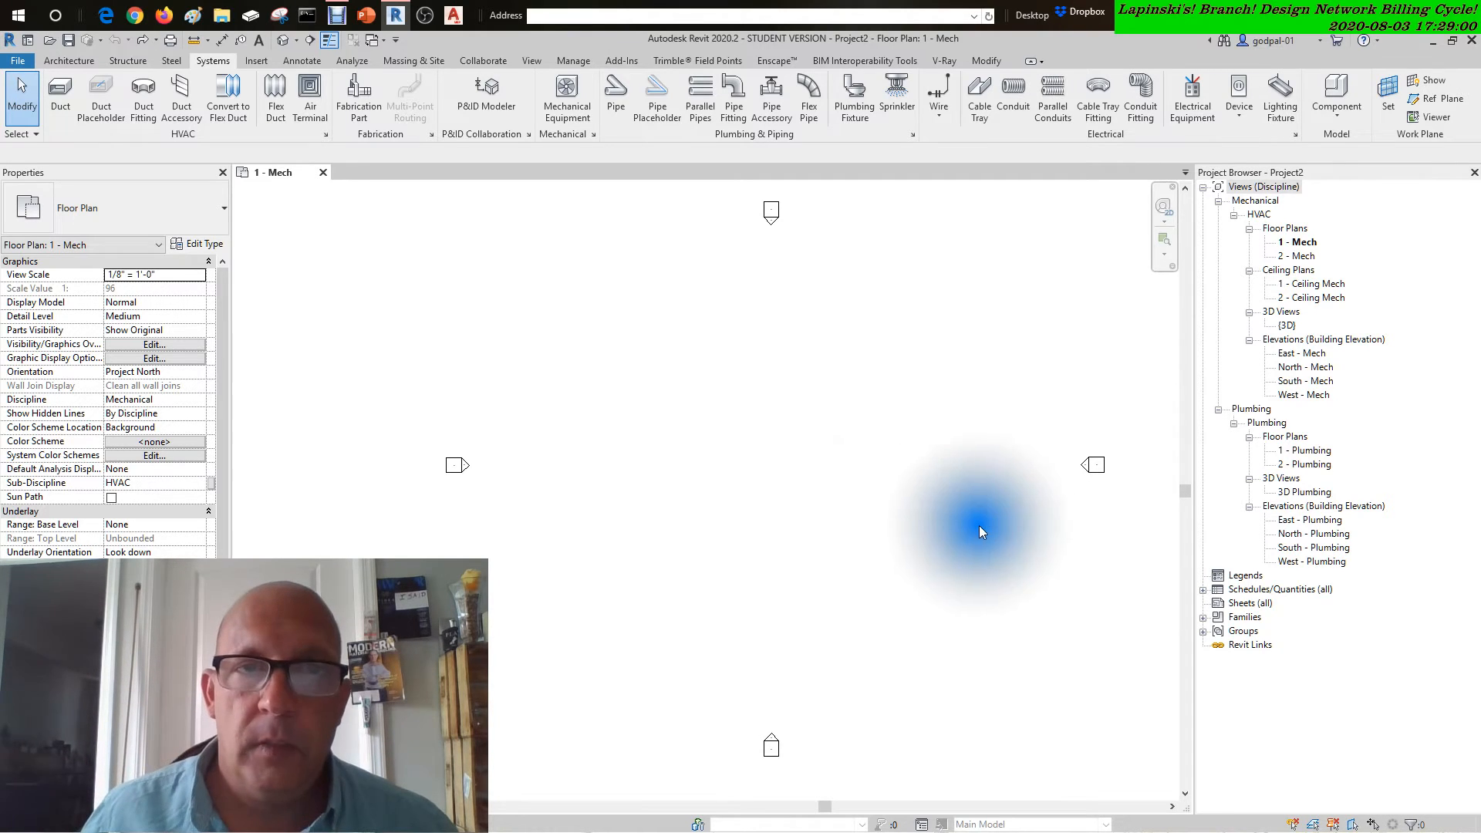
pyautogui.click(595, 136)
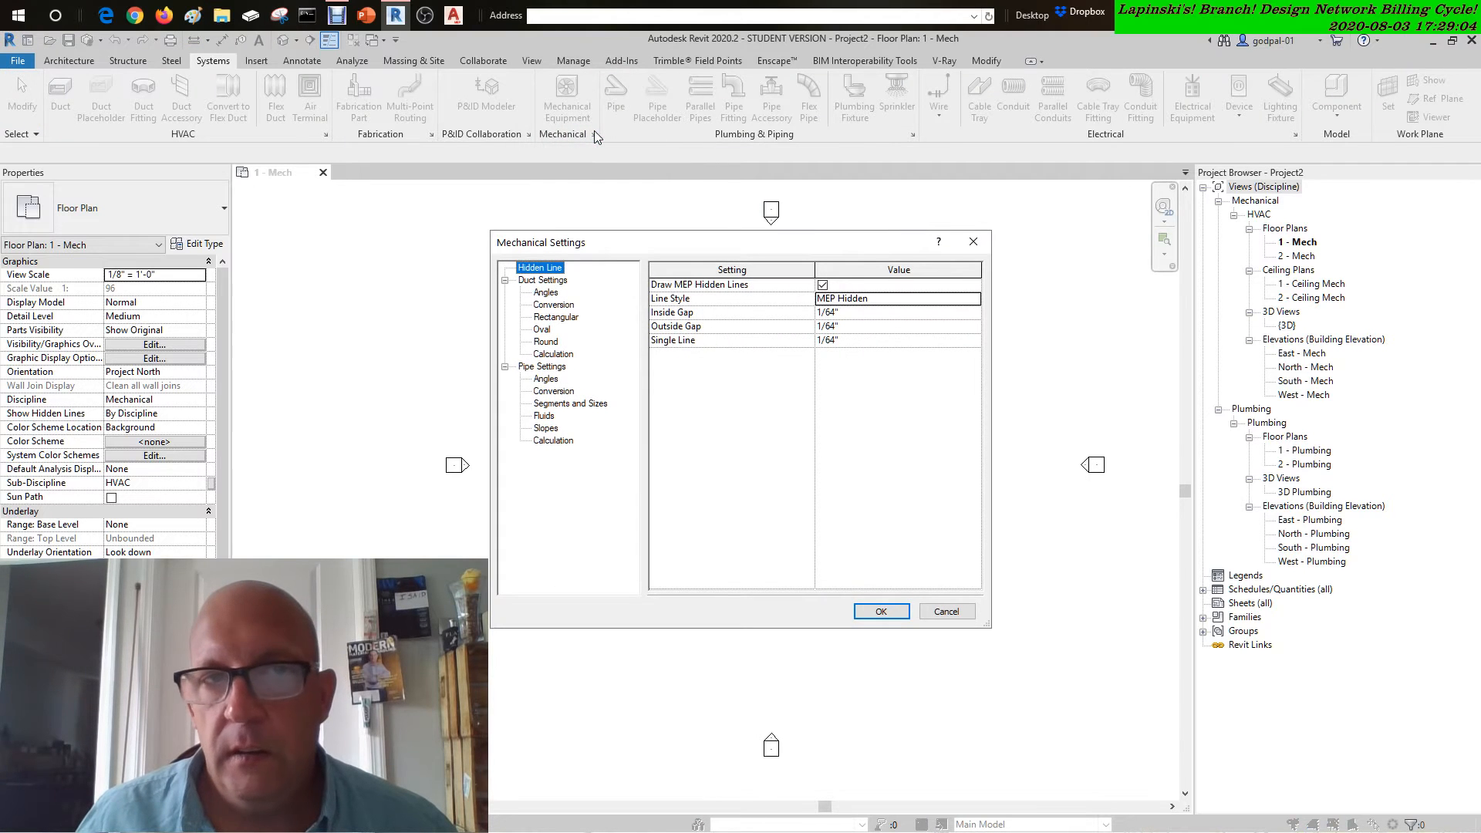
pyautogui.click(947, 610)
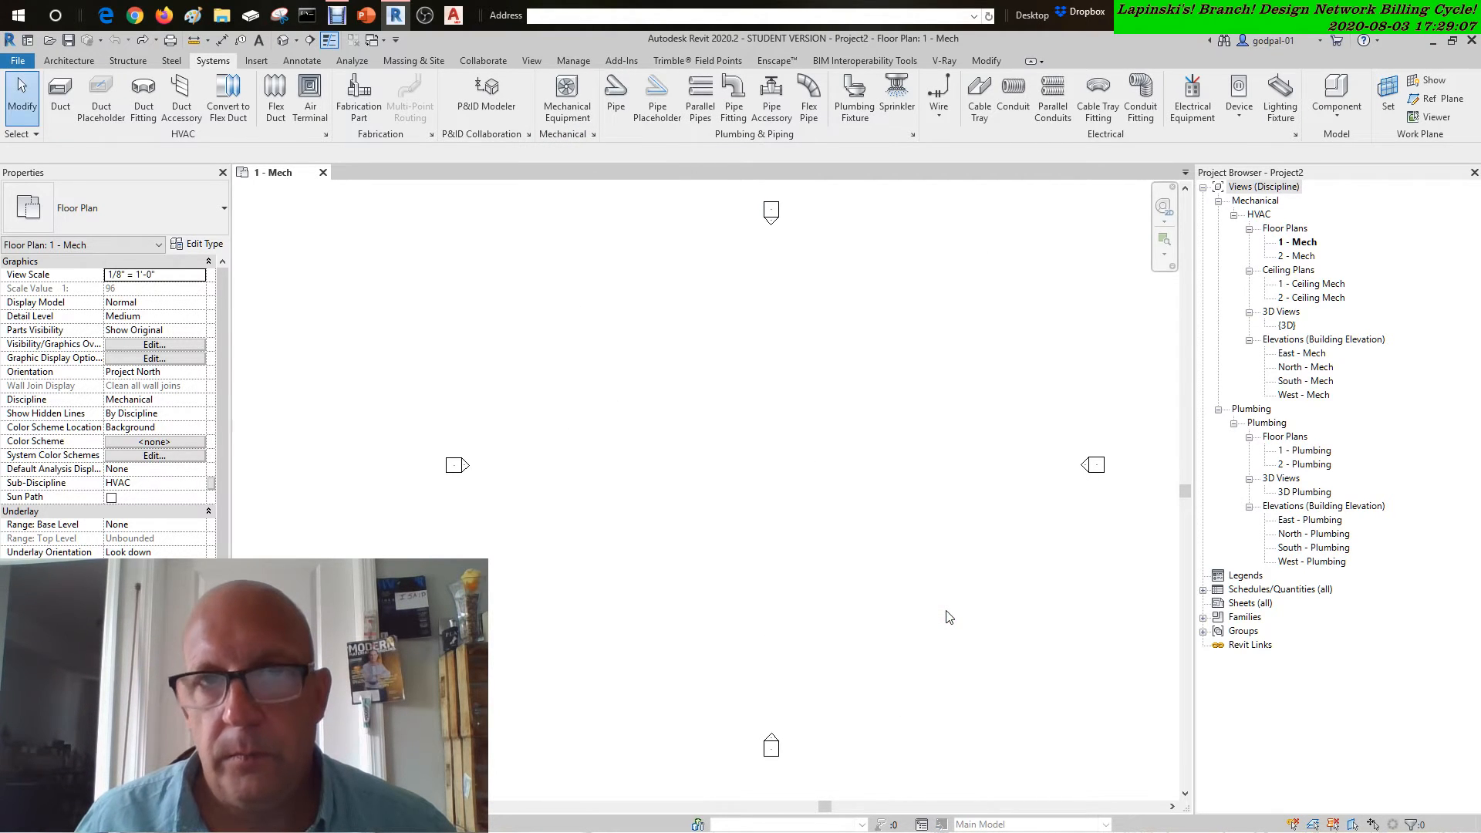
pyautogui.moveTo(853, 496); pyautogui.dragTo(820, 486, button='middle')
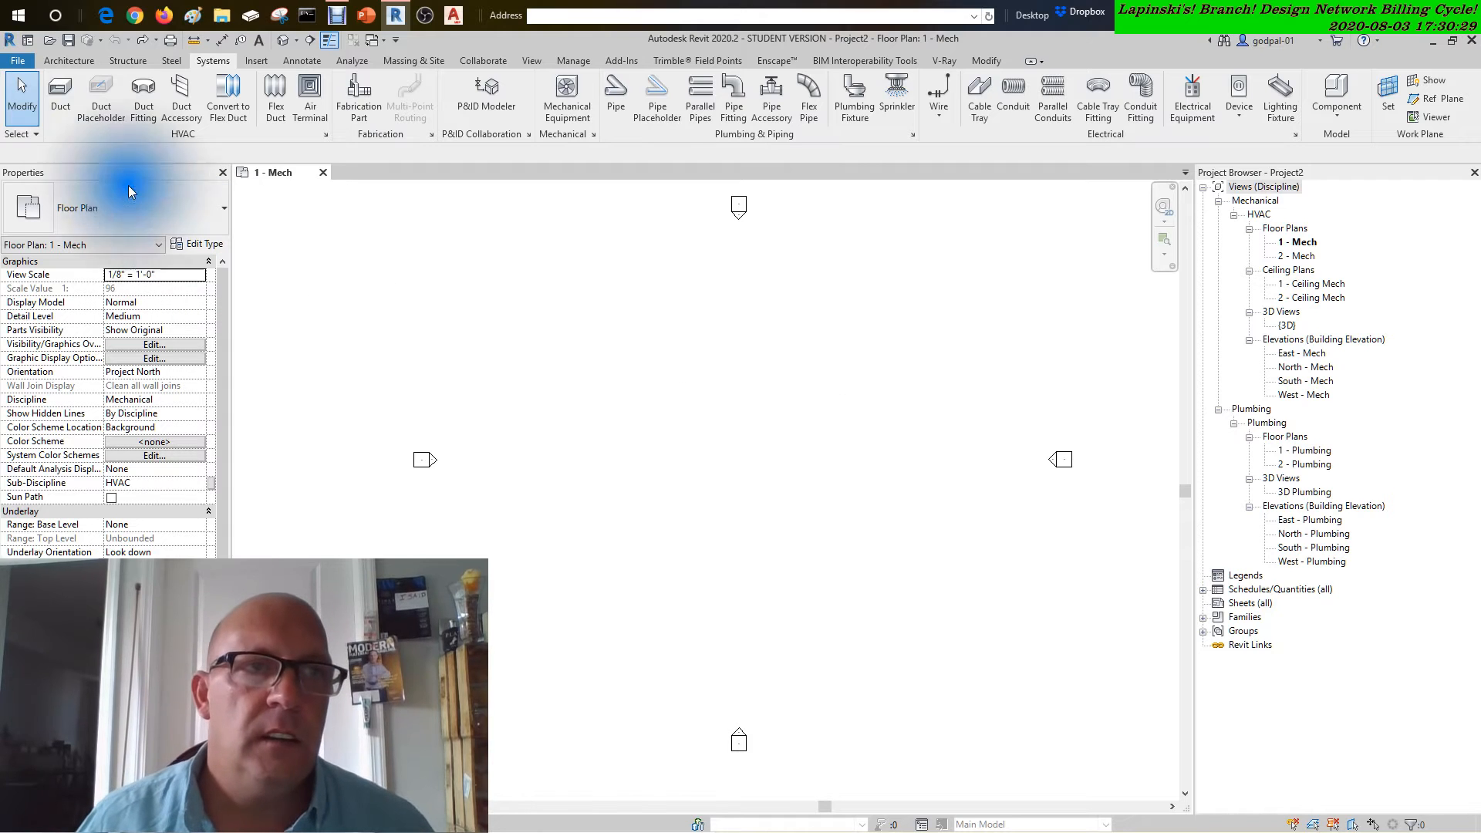
# - Examine the architectural and structural modelling tools, including the build, room and area, and reinforcement groups
pyautogui.click(71, 61)
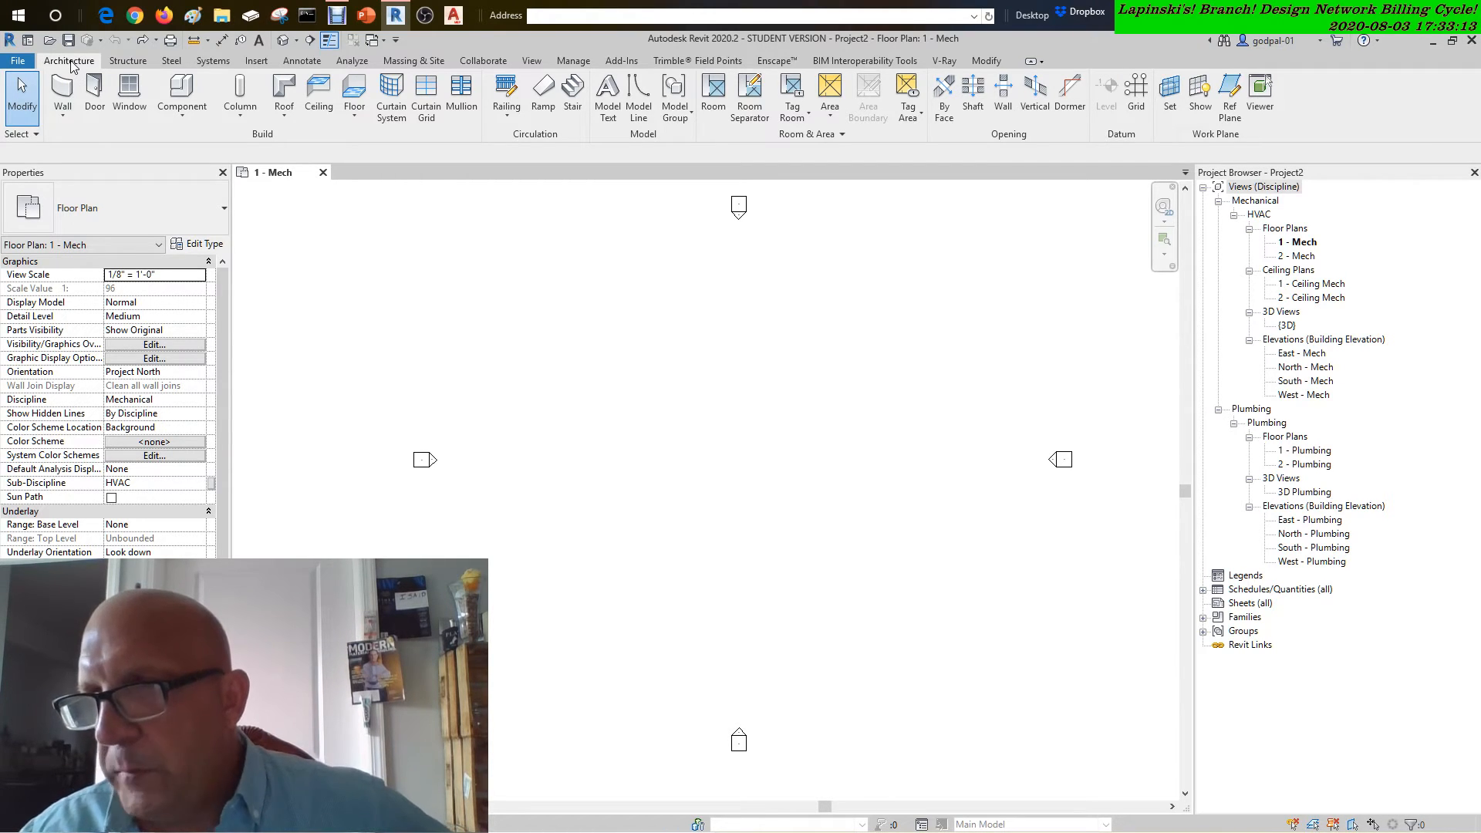
pyautogui.click(89, 108)
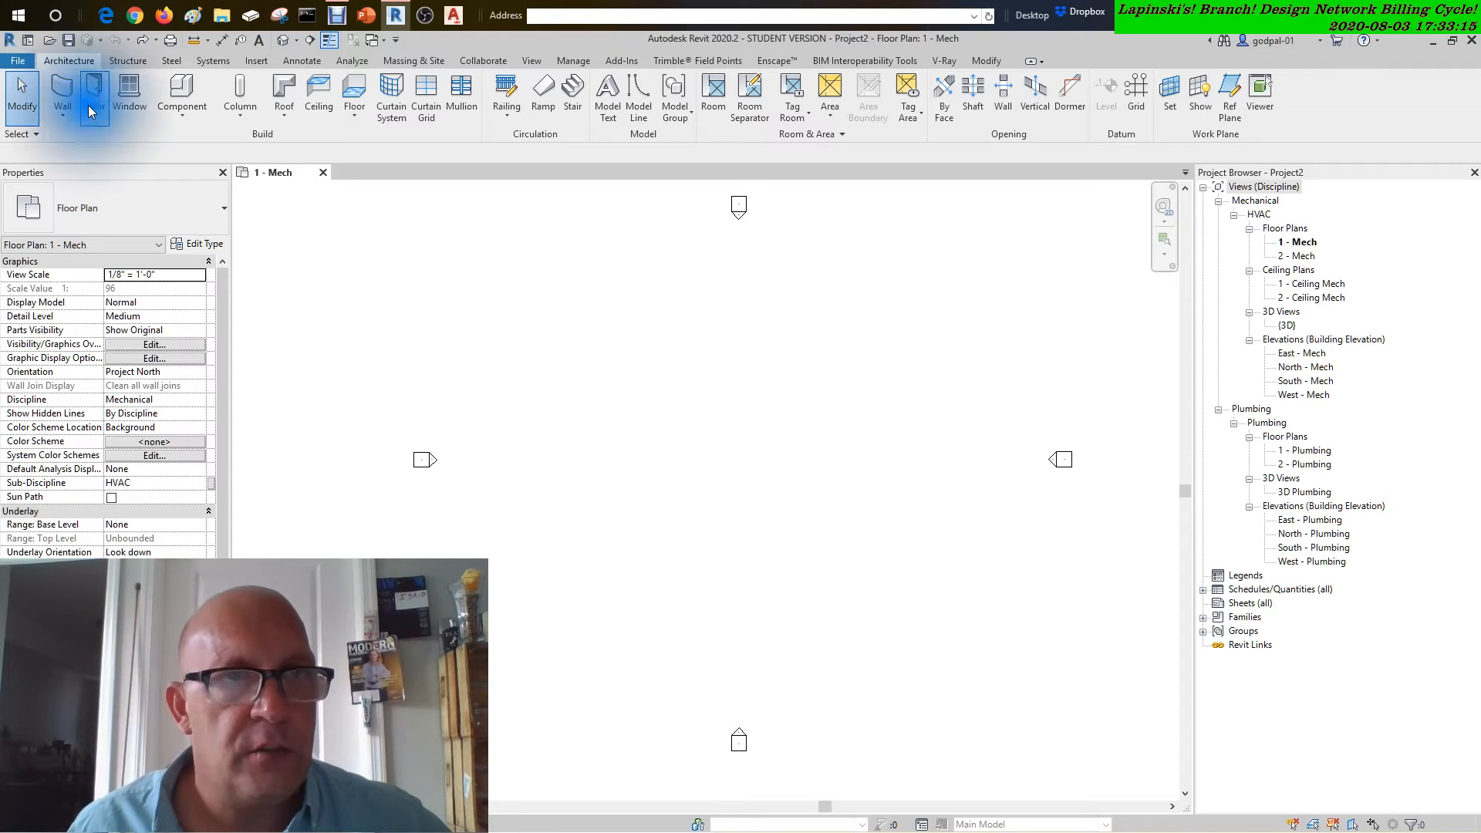
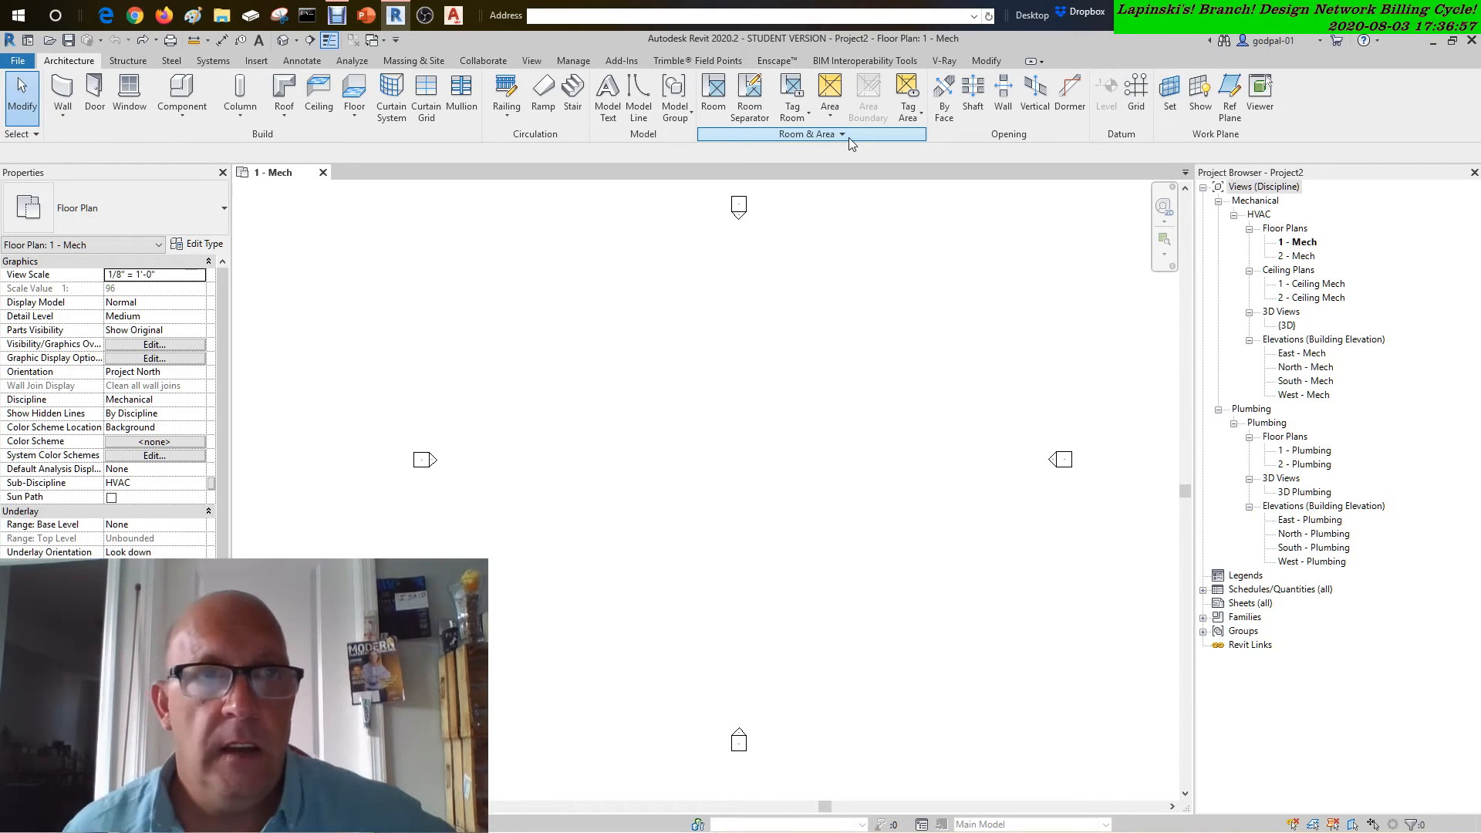
pyautogui.click(128, 61)
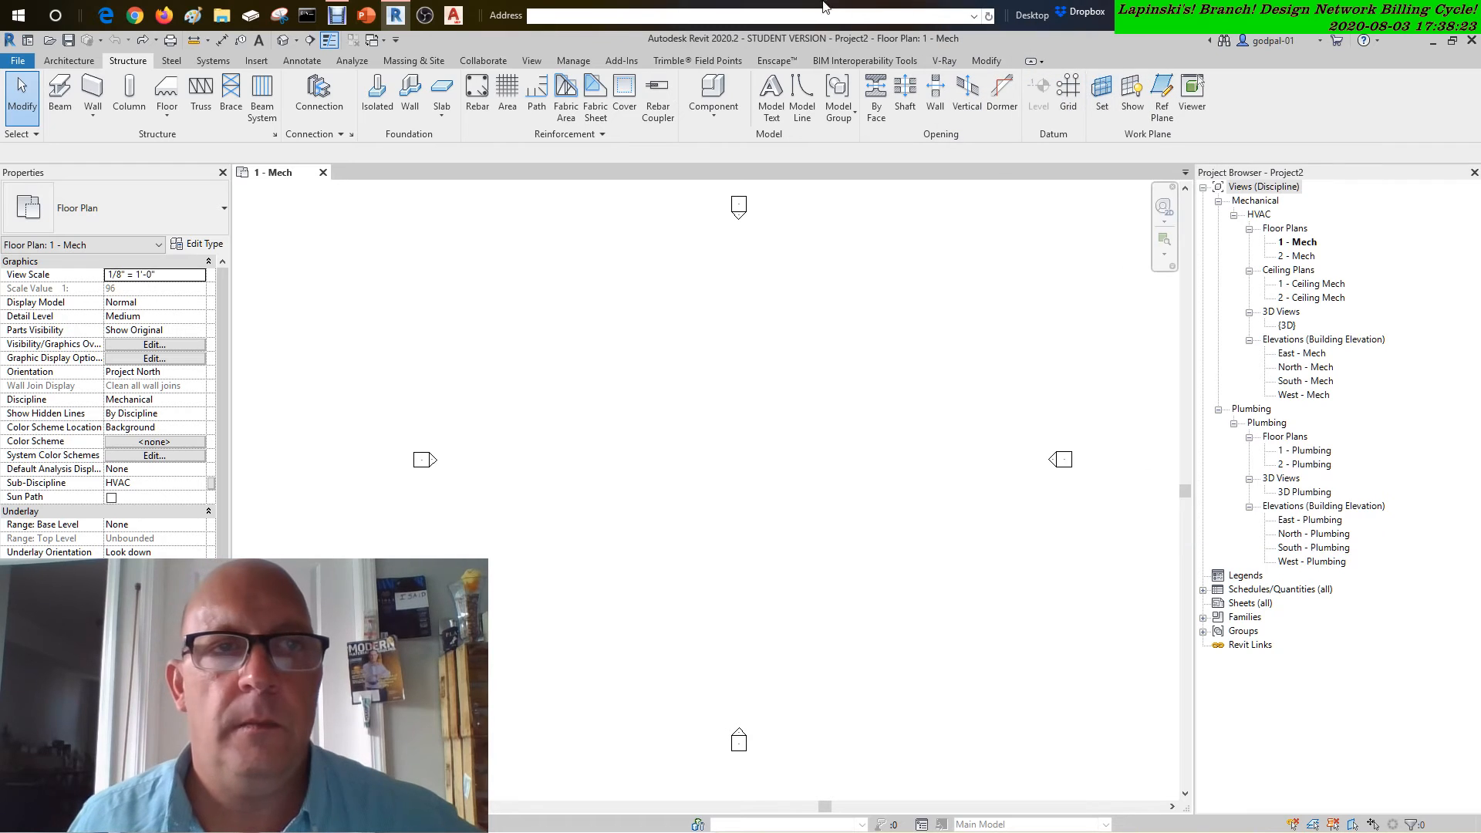
# - Examine the import line weights assigned to the DWG/DXF color numbers and leave without saving changes
pyautogui.click(254, 62)
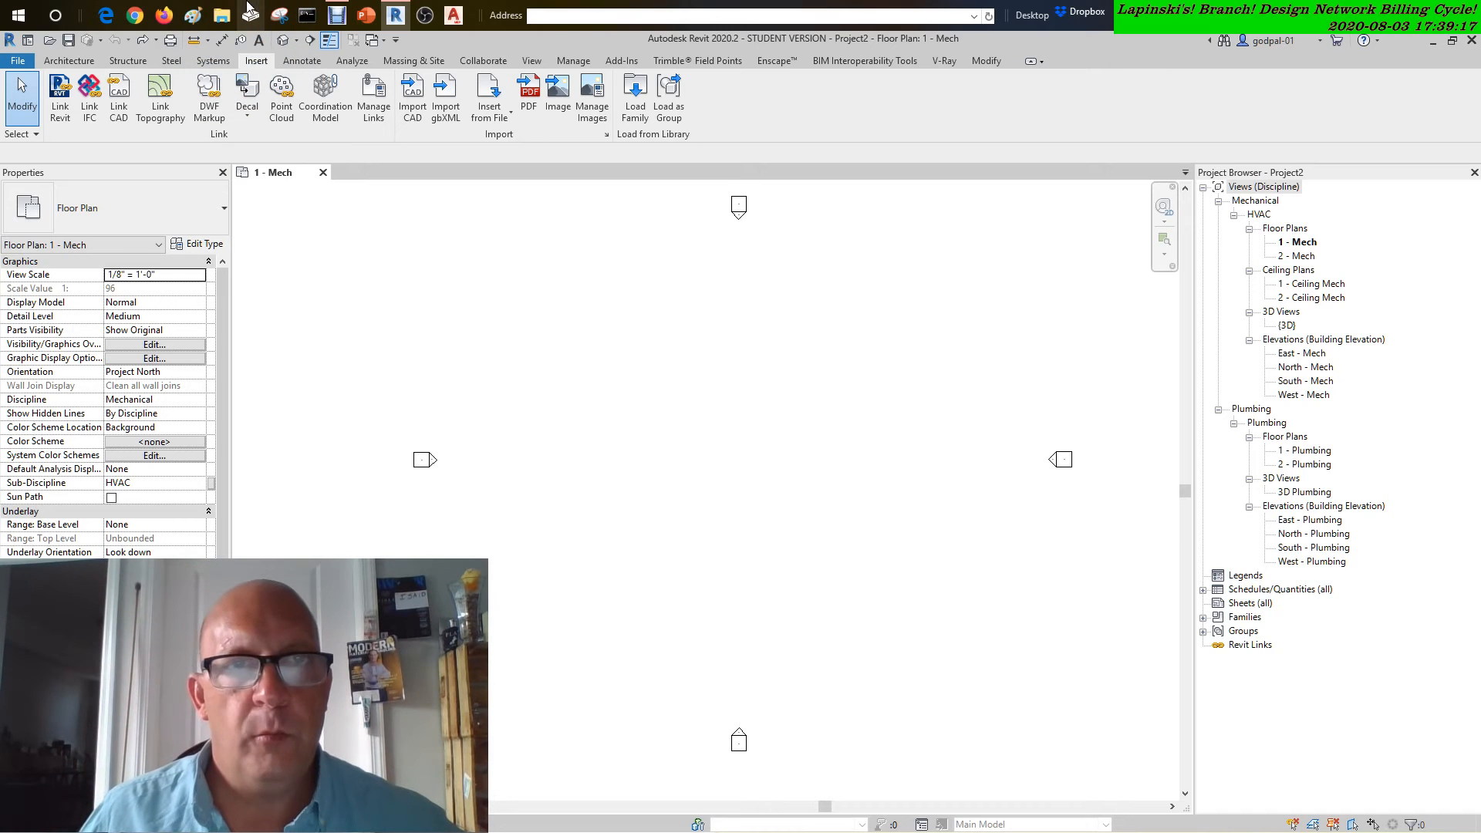
pyautogui.click(606, 136)
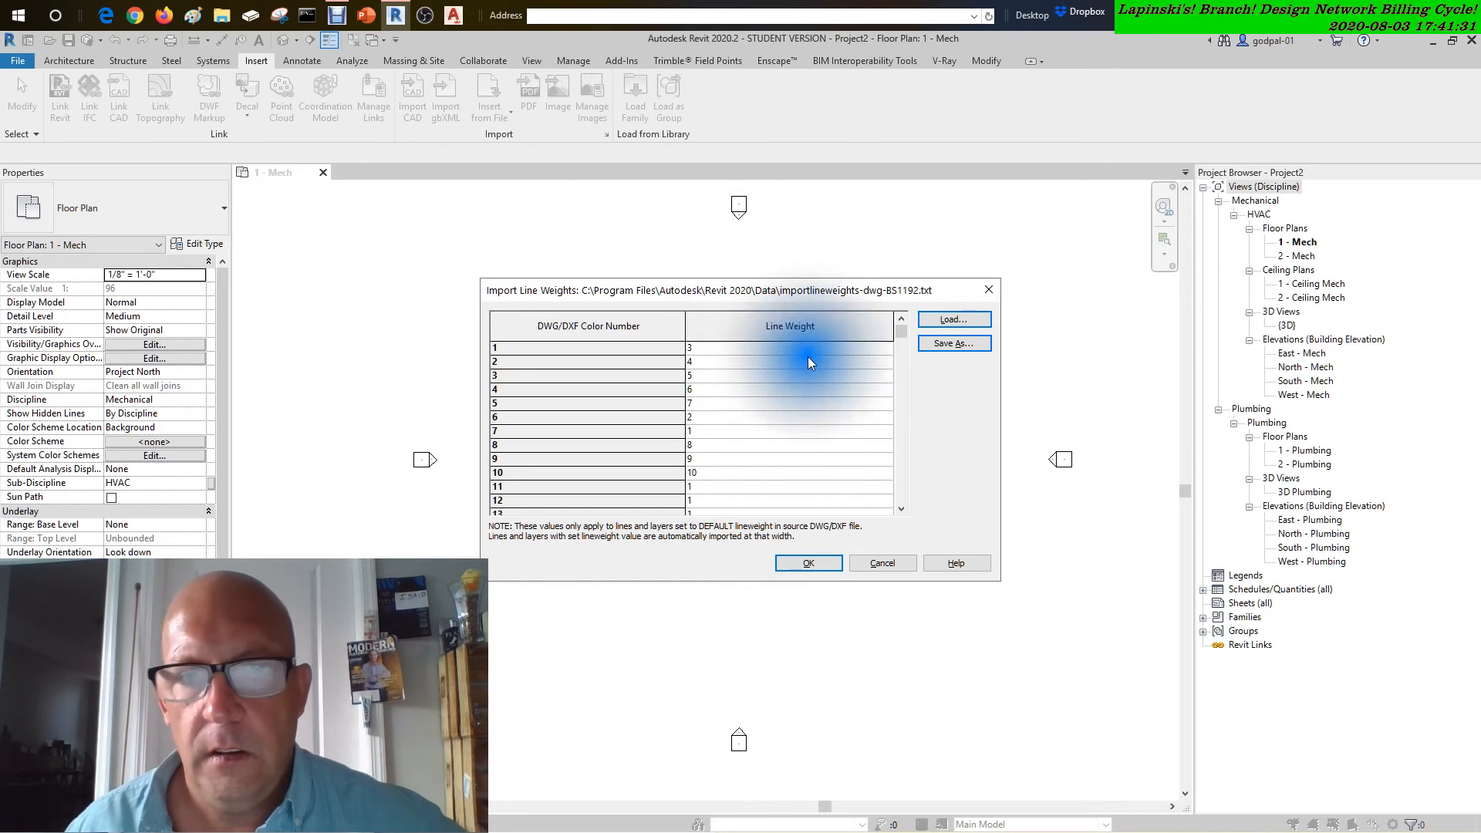
pyautogui.click(884, 569)
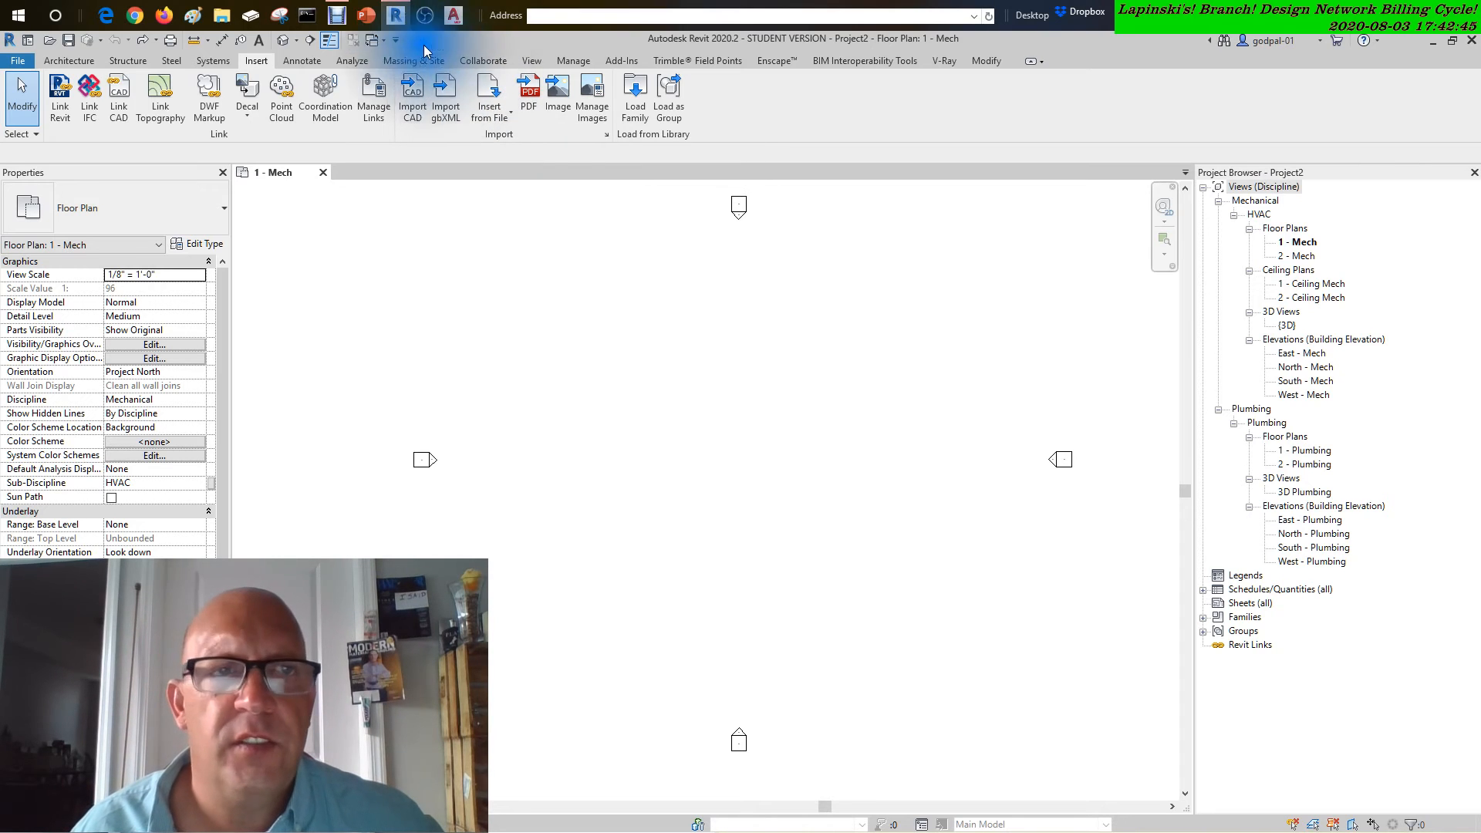
# - Examine the annotation tools and the additional dimension type options for linear, angular, radial, diameter and spot dimensions
pyautogui.click(300, 61)
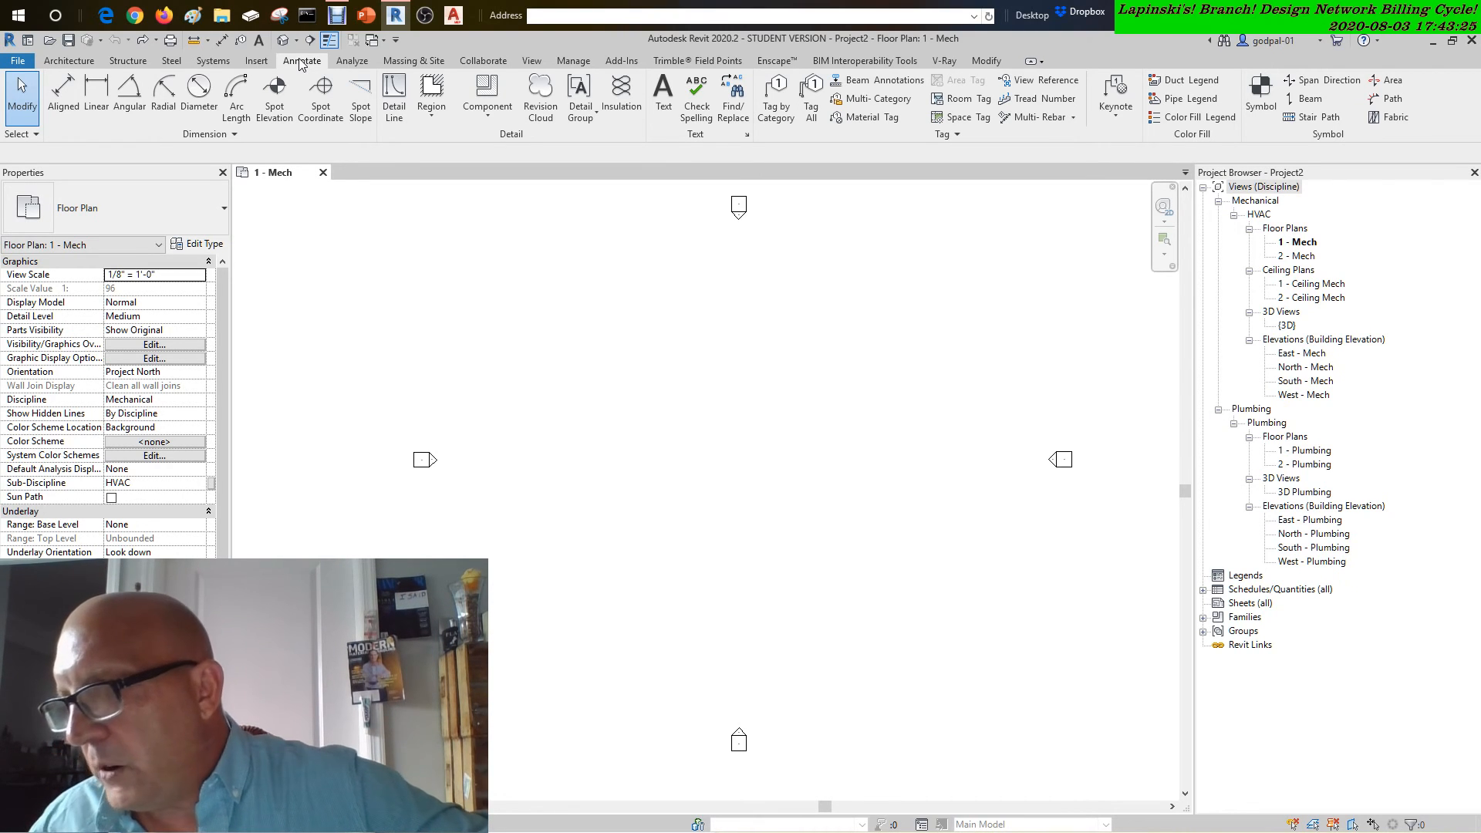
pyautogui.click(234, 136)
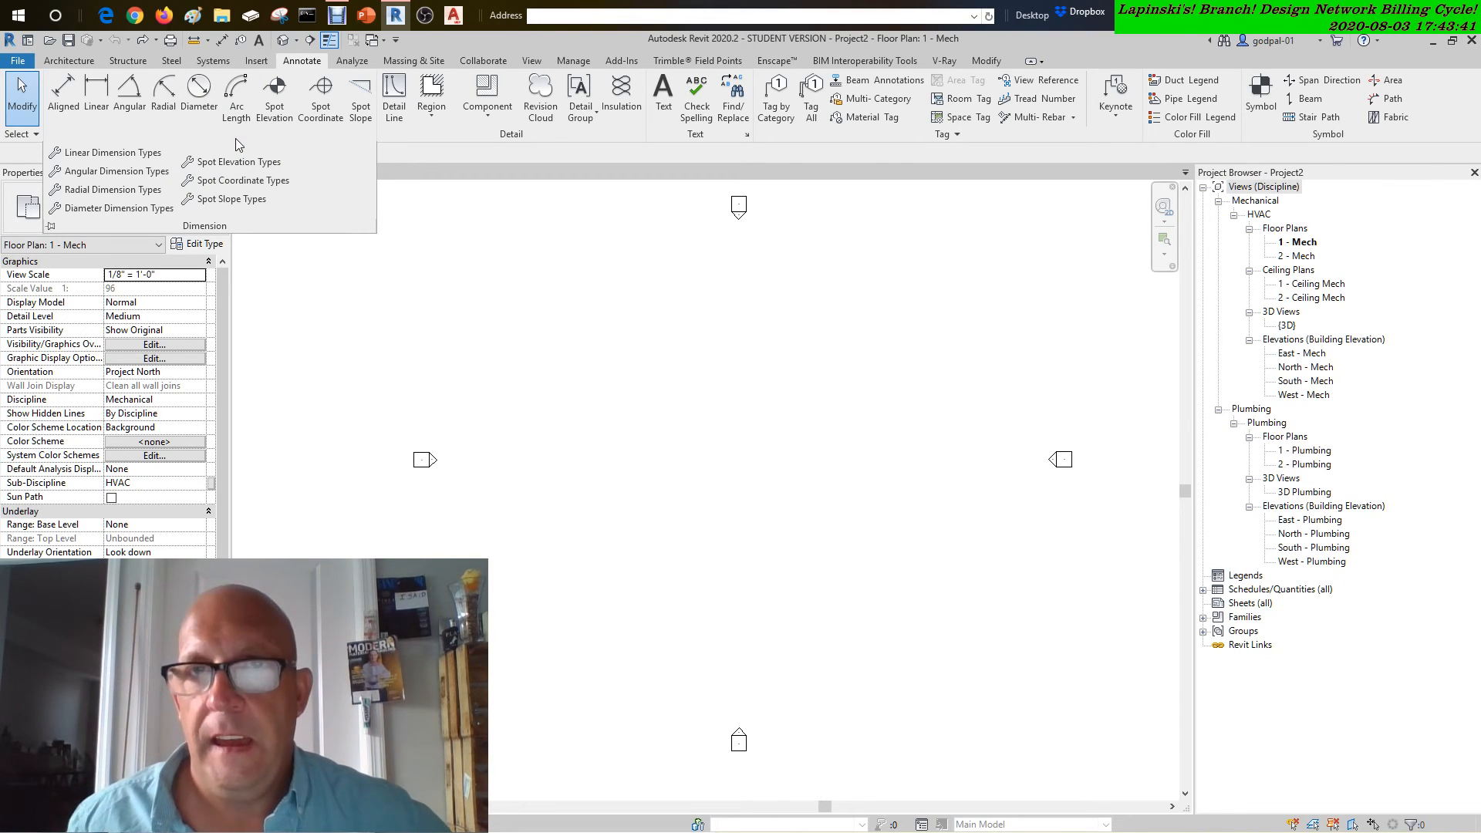
pyautogui.moveTo(984, 136)
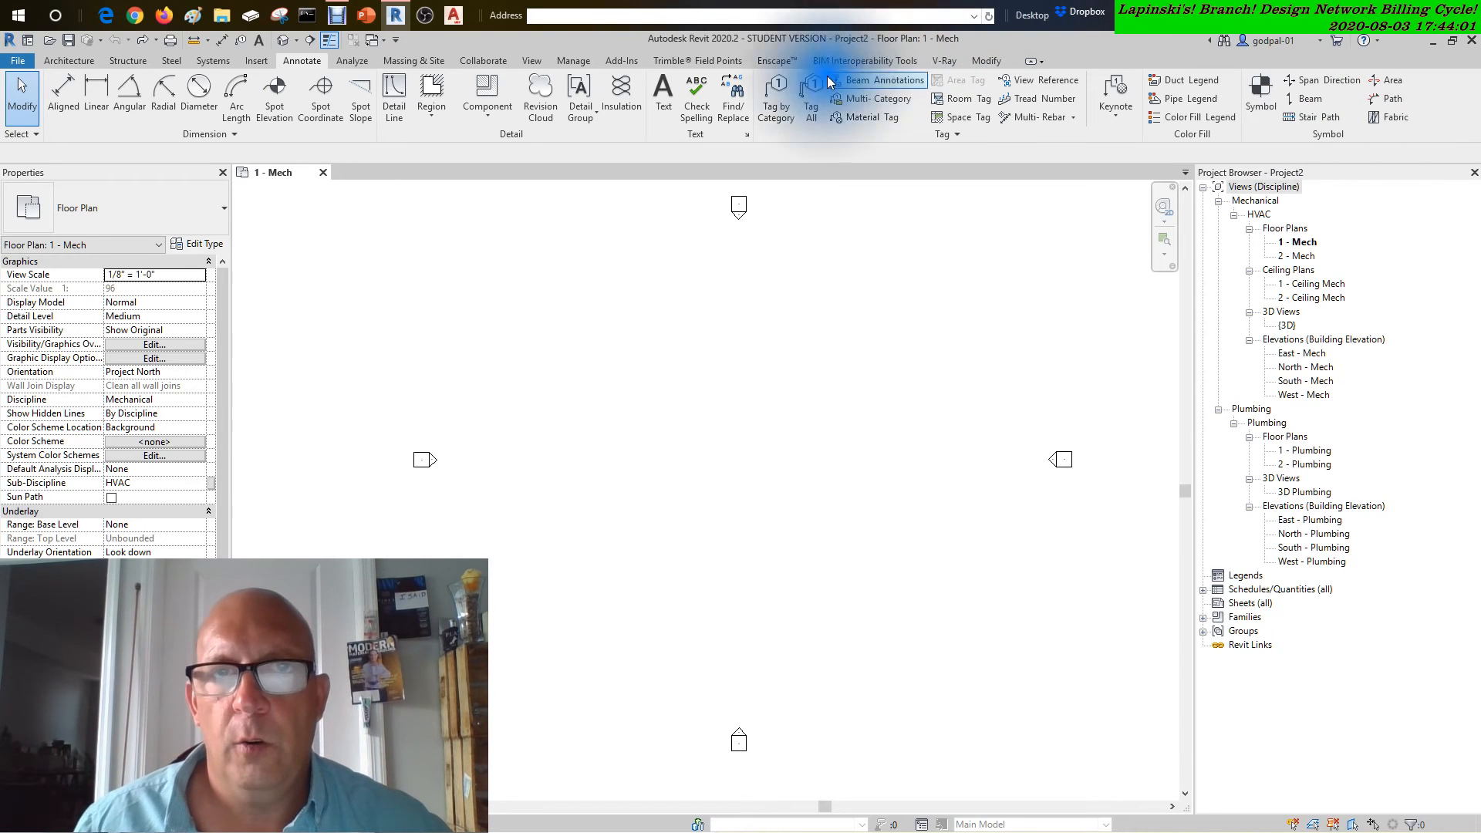
# - Examine the type properties and available types of the Text system family, and cancel without changes
pyautogui.click(743, 132)
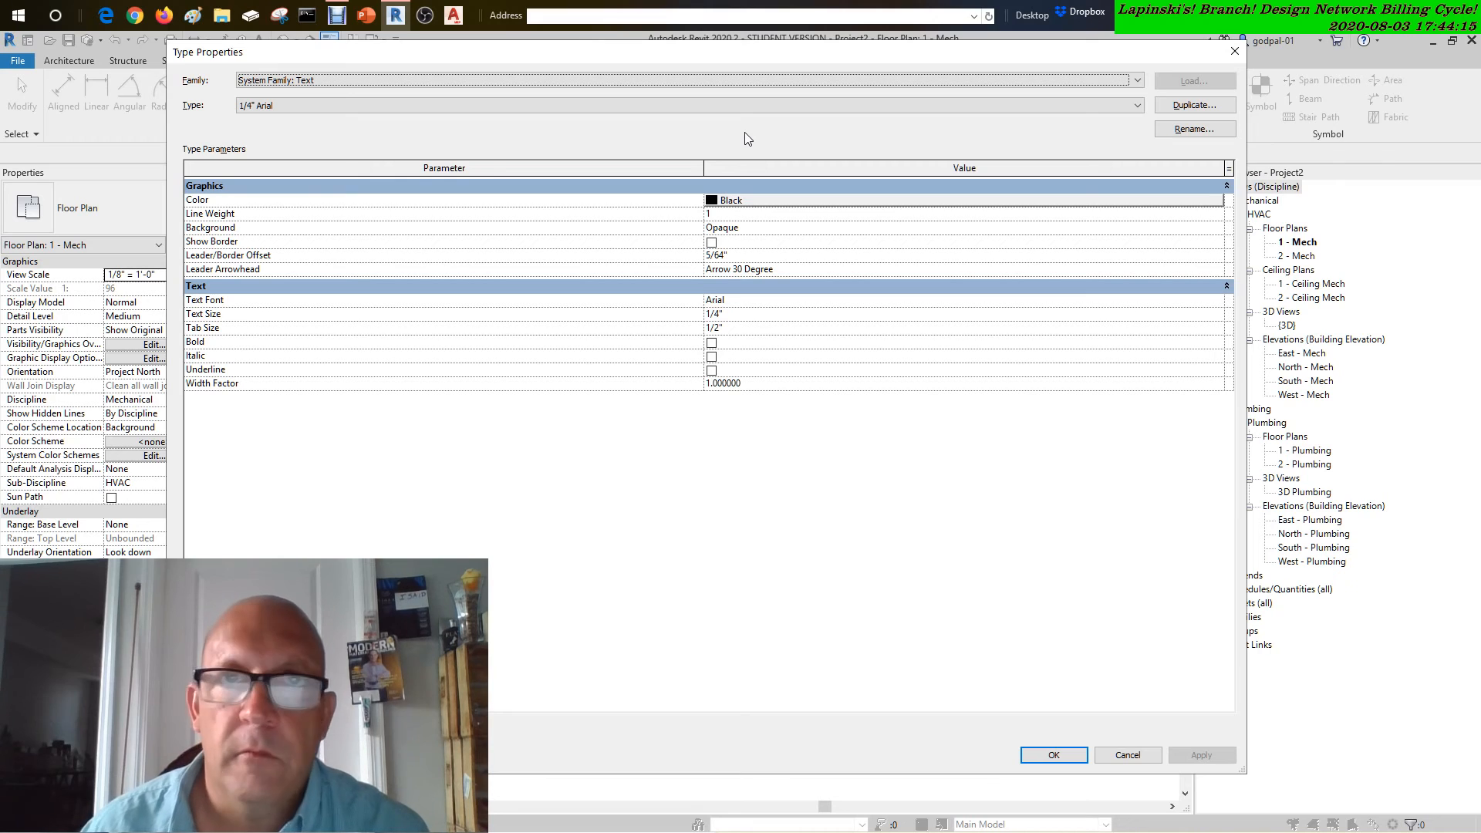
pyautogui.click(697, 79)
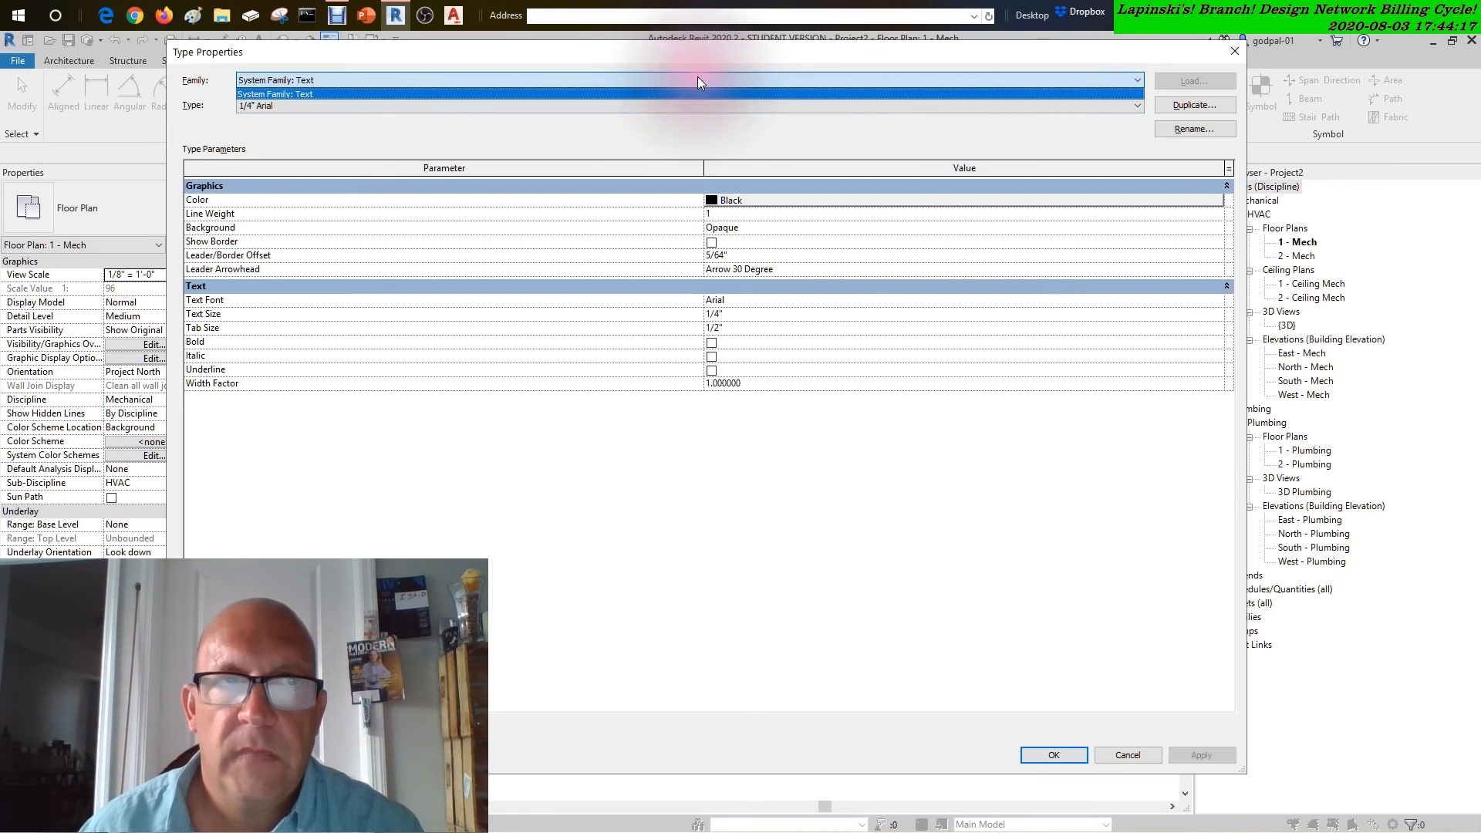
pyautogui.click(694, 94)
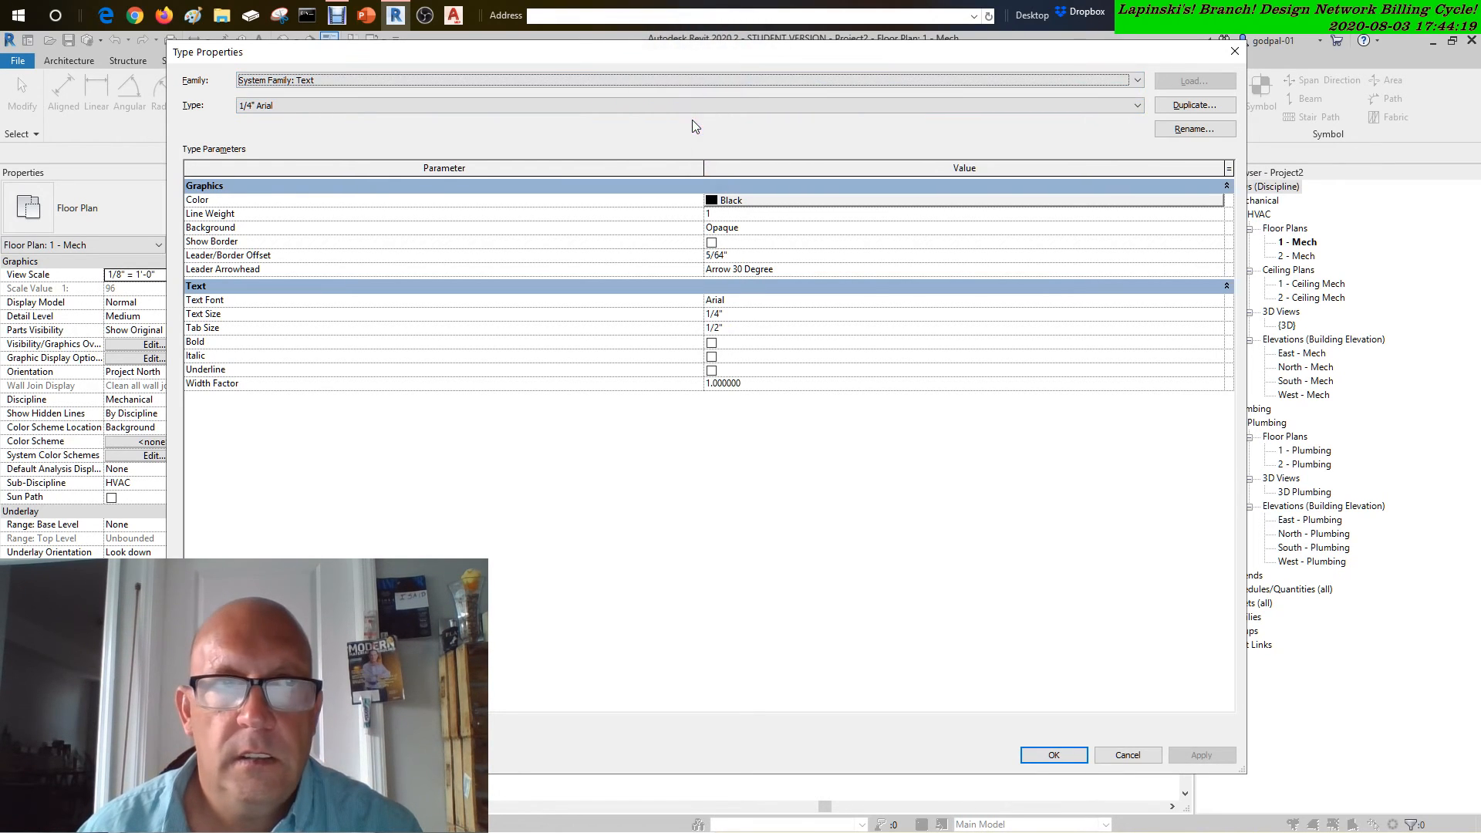
pyautogui.click(692, 117)
pyautogui.click(685, 107)
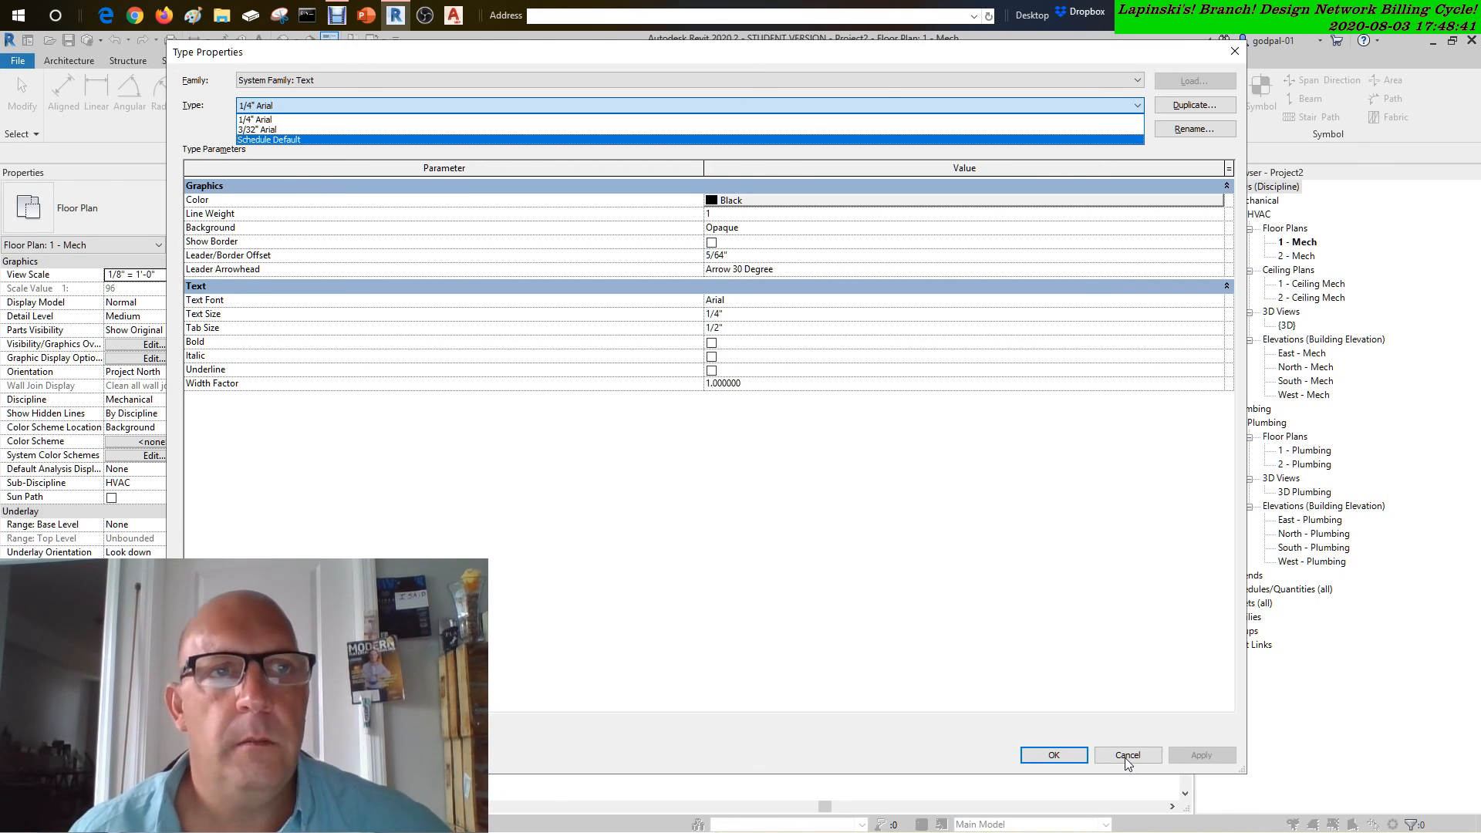
pyautogui.click(735, 51)
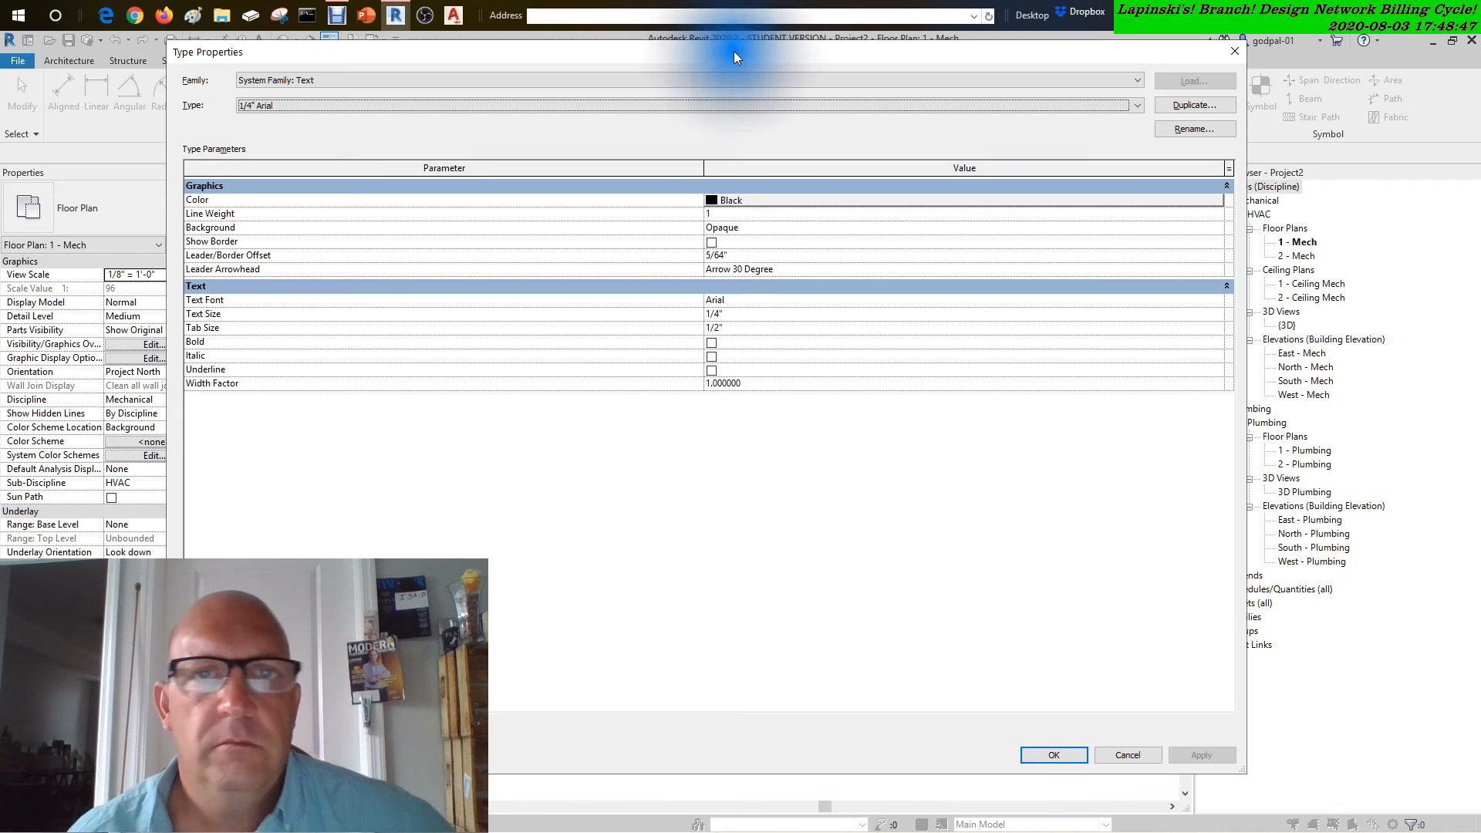
pyautogui.moveTo(733, 51); pyautogui.dragTo(762, 66)
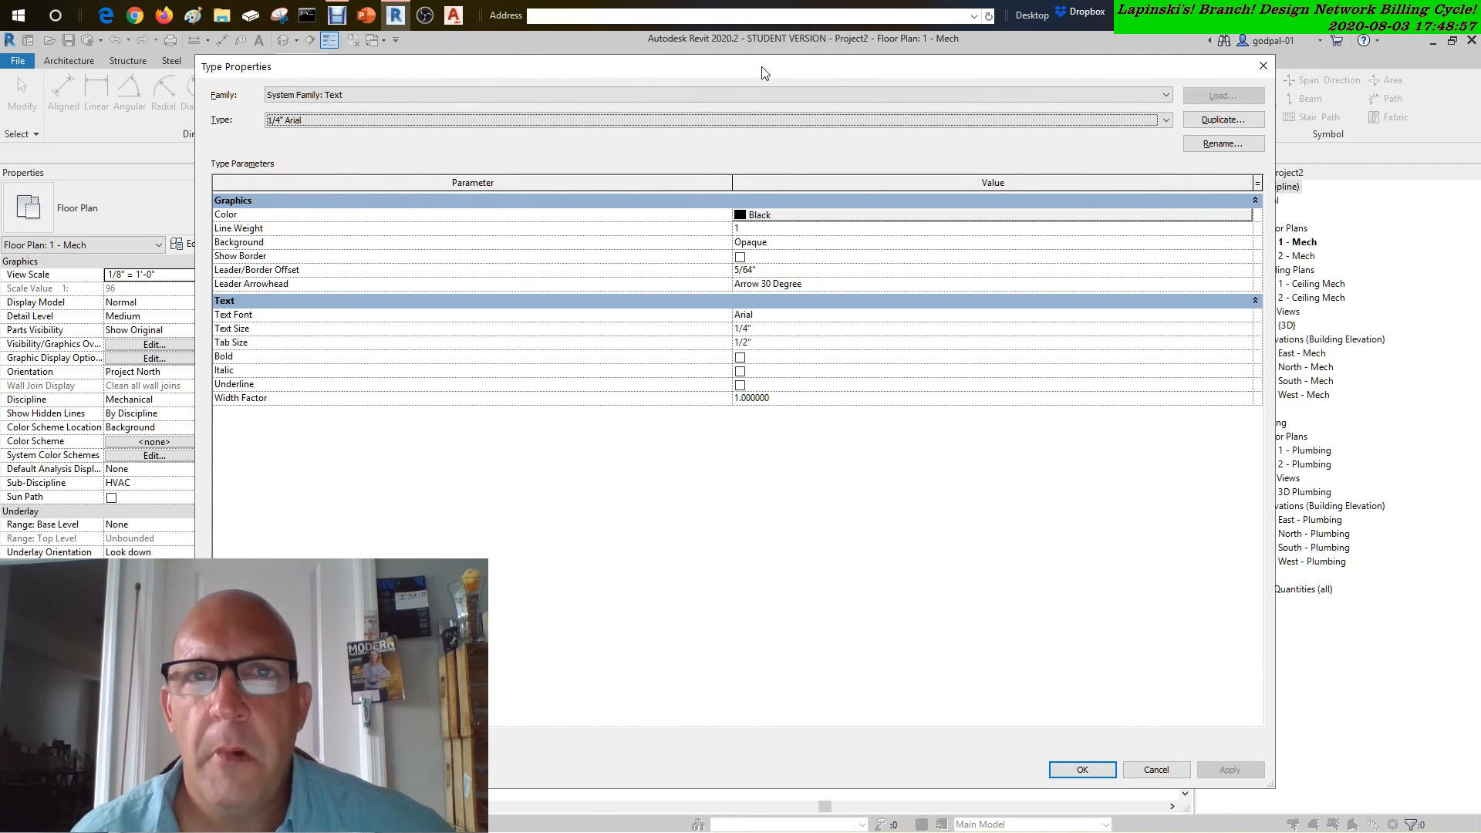
pyautogui.click(1145, 771)
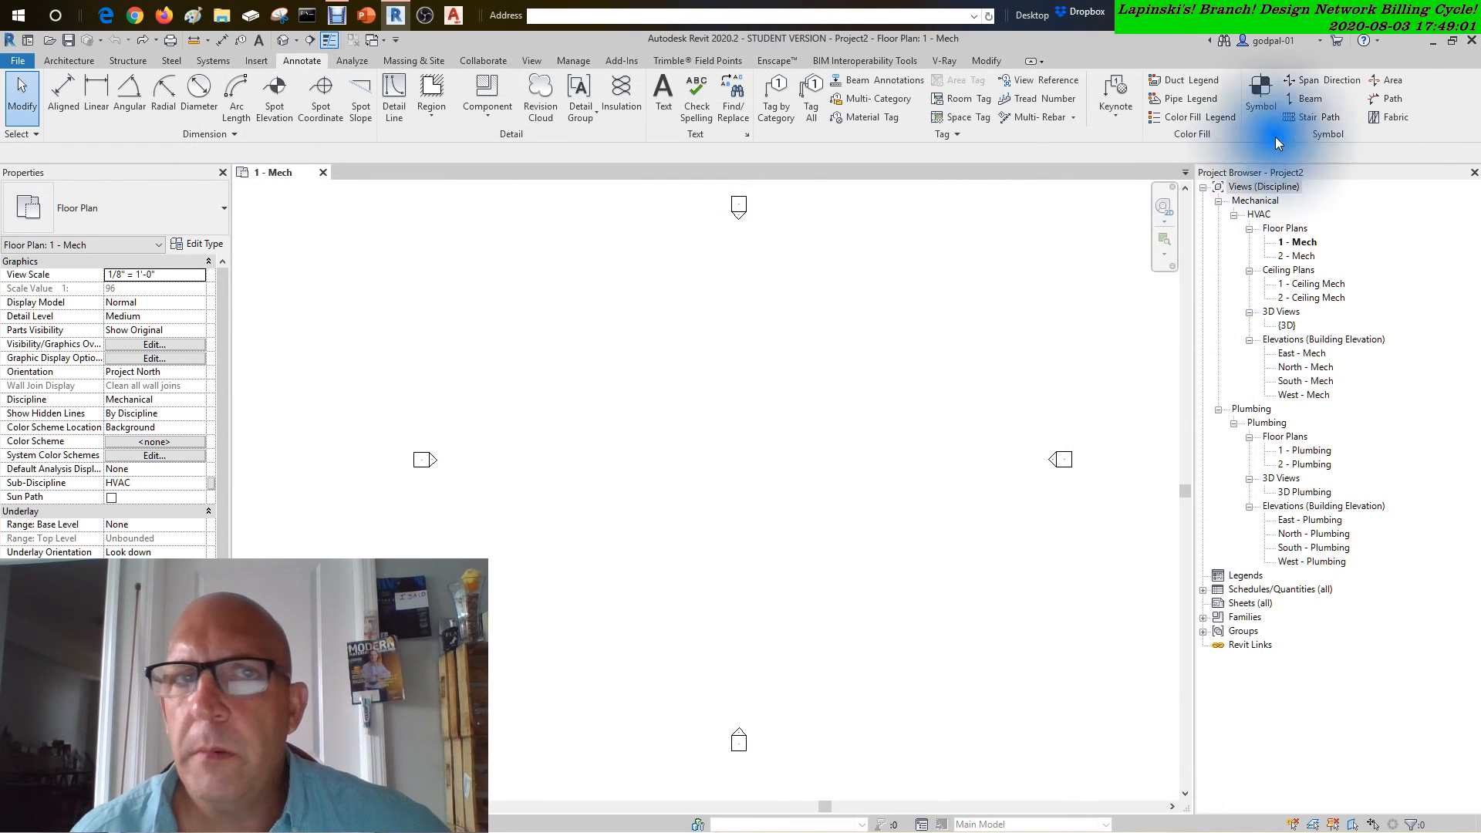
pyautogui.click(340, 21)
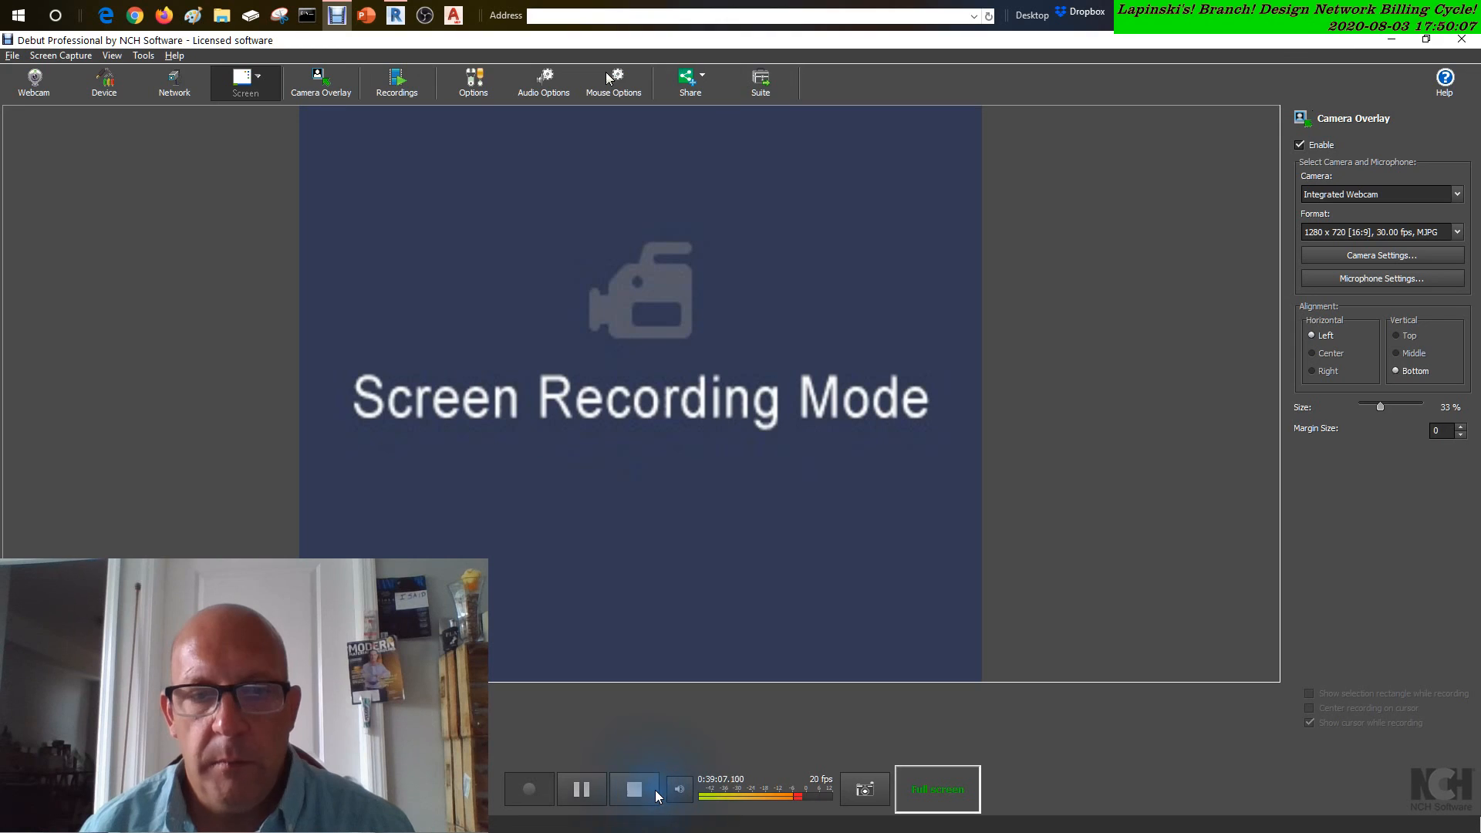
pyautogui.click(642, 793)
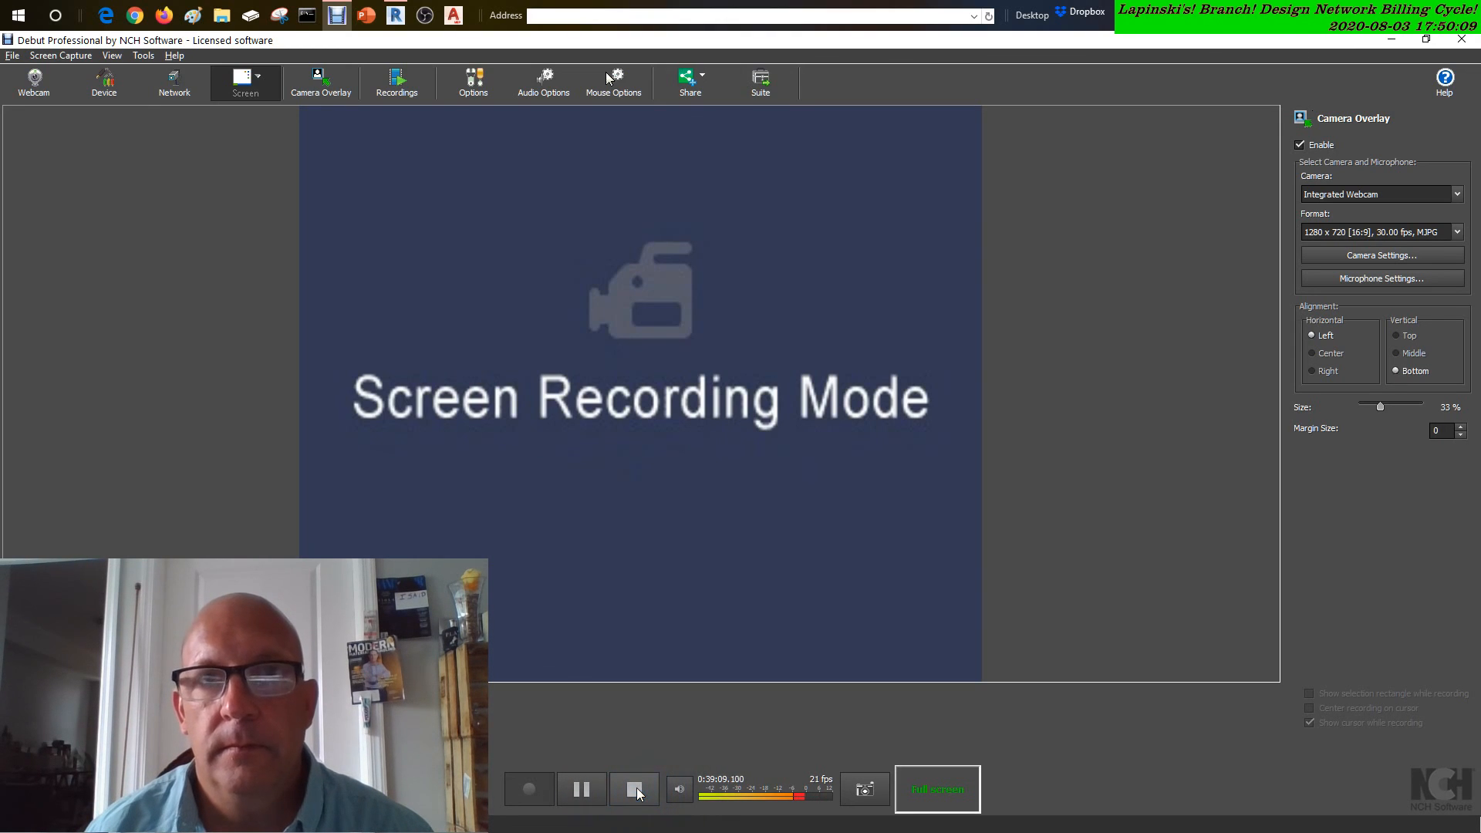